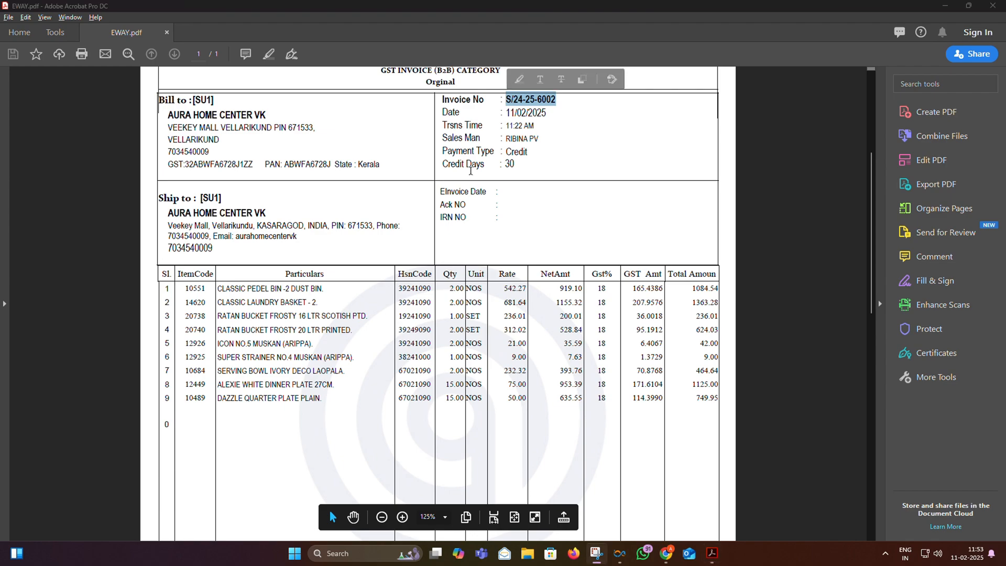
- Paste the invoice number as Document No and the buyer's GSTIN copied from the PDF into Bill To
{"action": "left_click", "coordinate": [665, 559]}
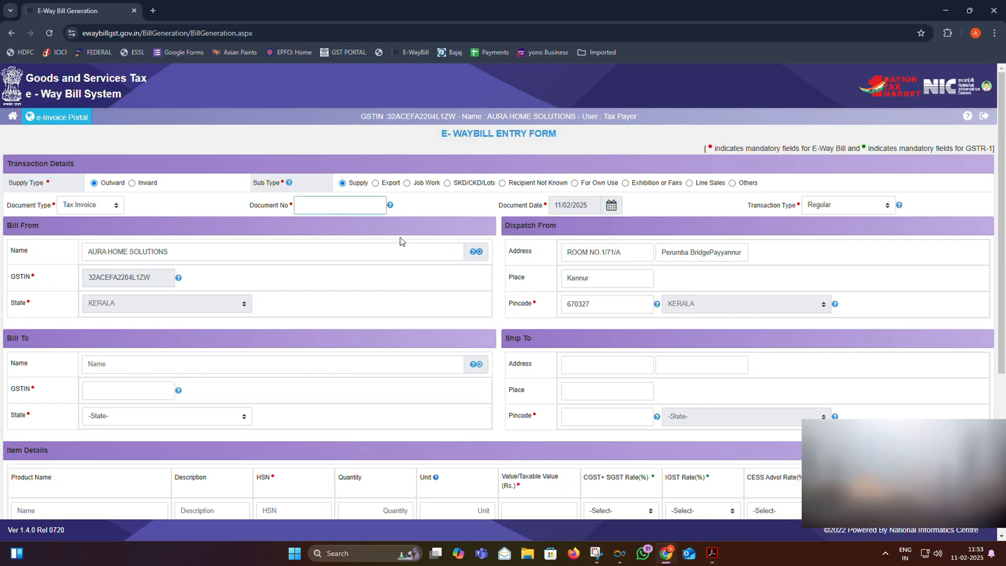
{"action": "type", "text": "S/24-25-6002"}
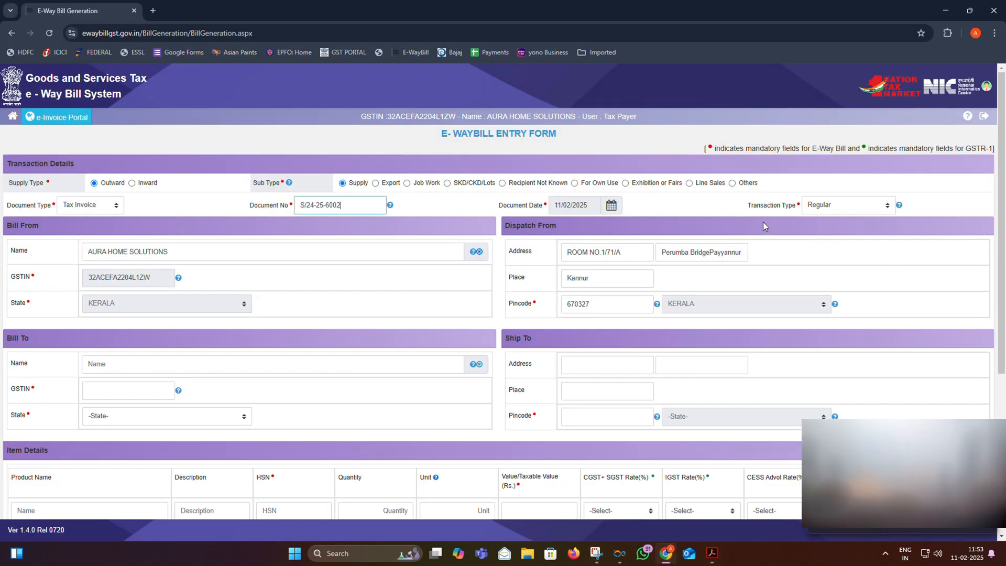
{"action": "left_click", "coordinate": [131, 390]}
{"action": "key", "text": "alt+Tab"}
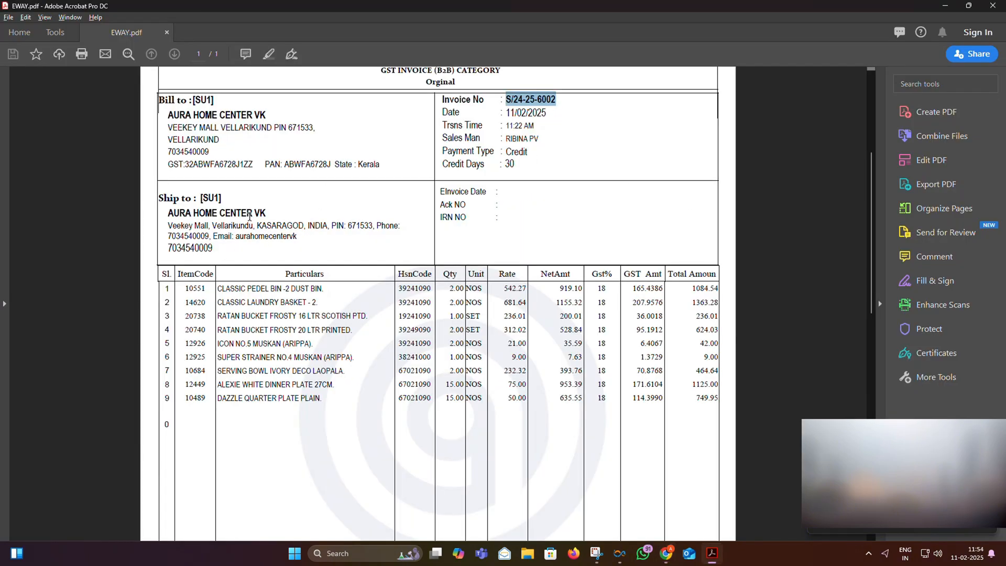
{"action": "left_click_drag", "start_coordinate": [257, 164], "coordinate": [188, 167]}
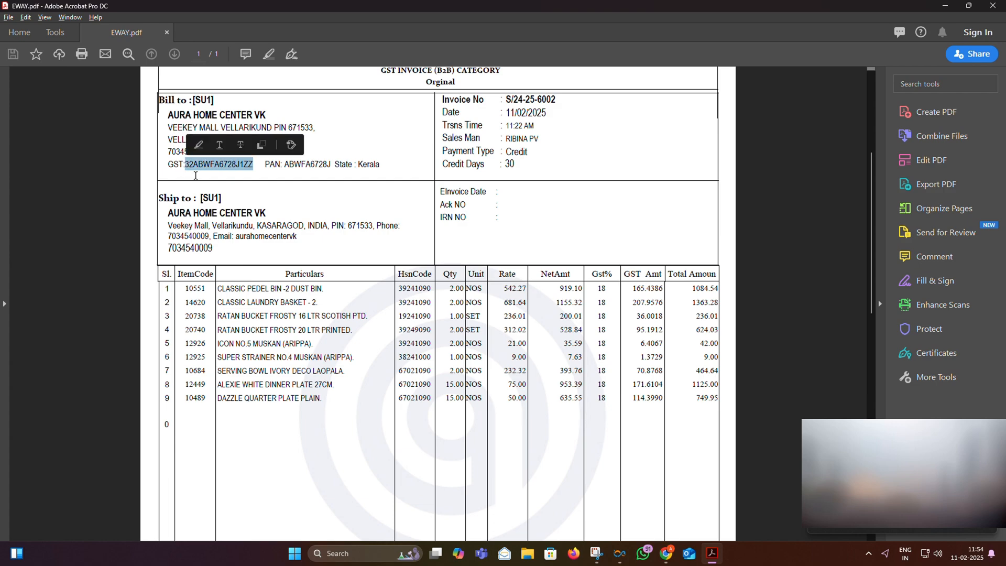
{"action": "key", "text": "alt+Tab"}
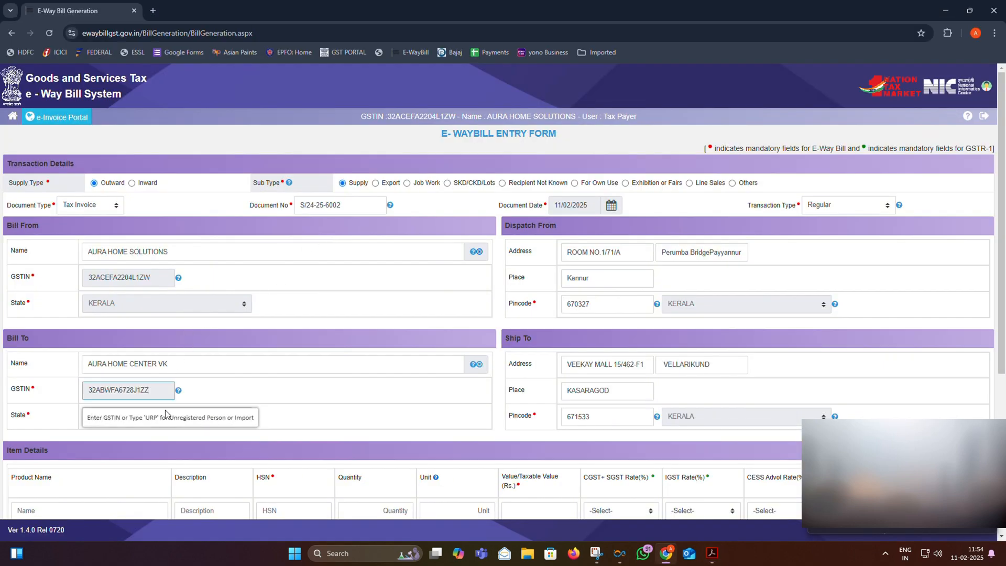
{"action": "left_click", "coordinate": [627, 416]}
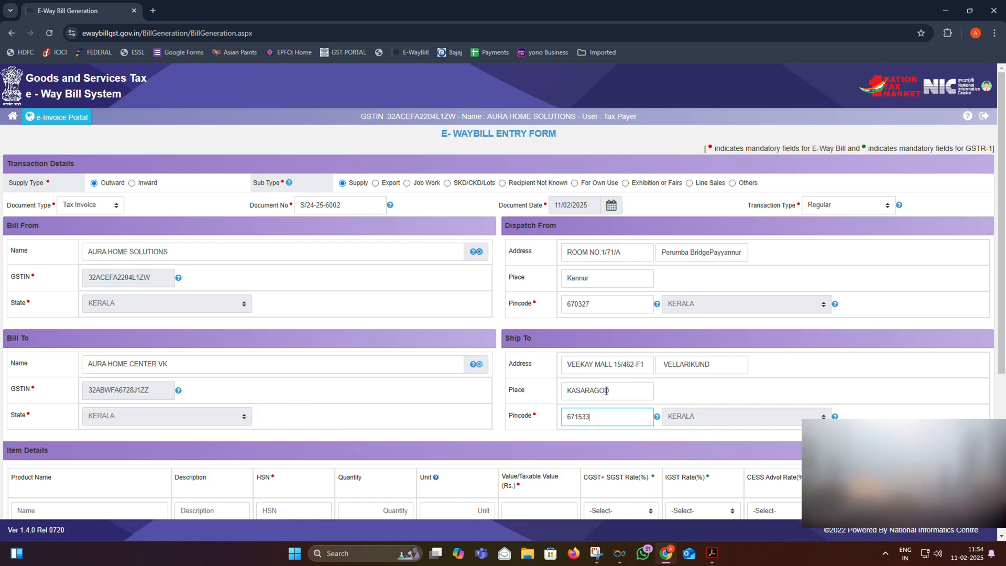
- Add three extra rows under Item Details
{"action": "scroll", "coordinate": [414, 304], "scroll_direction": "down", "scroll_amount": 5}
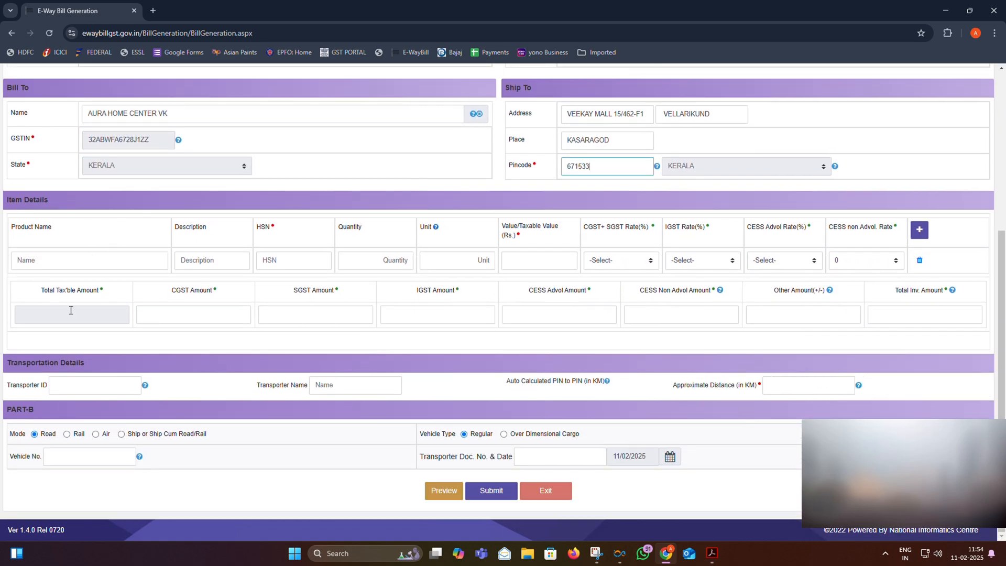
{"action": "left_click", "coordinate": [921, 231]}
{"action": "left_click", "coordinate": [920, 231]}
{"action": "left_click", "coordinate": [920, 232]}
{"action": "left_click", "coordinate": [920, 231]}
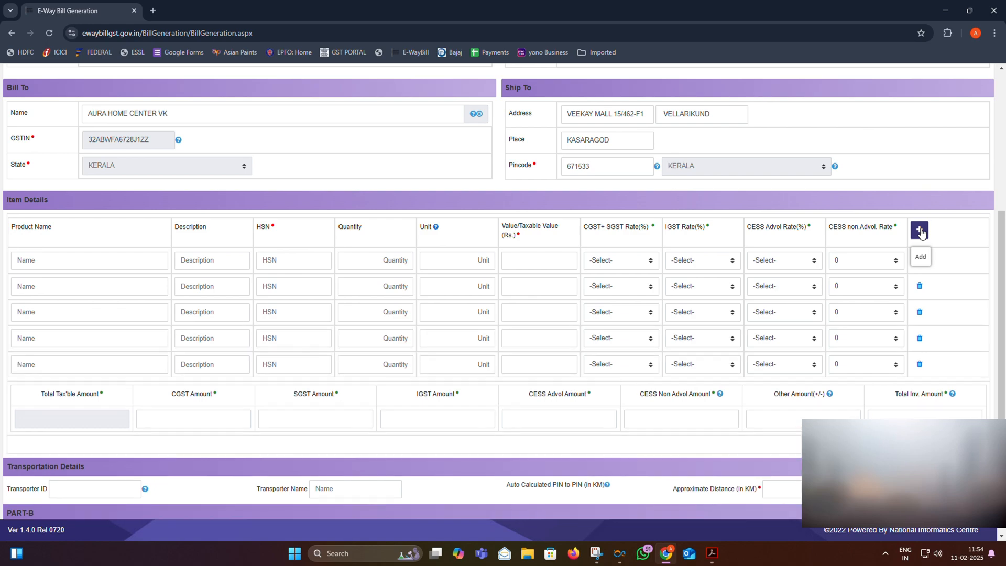
{"action": "left_click", "coordinate": [920, 231]}
- Copy the first and second item descriptions from the invoice PDF into Product Name
{"action": "key", "text": "alt+Tab"}
{"action": "mouse_move", "coordinate": [345, 289]}
{"action": "left_mouse_down"}
{"action": "mouse_move", "coordinate": [261, 289]}
{"action": "mouse_move", "coordinate": [325, 285]}
{"action": "left_mouse_up"}
{"action": "key", "text": "ctrl+c"}
{"action": "key", "text": "alt+Tab"}
{"action": "left_click", "coordinate": [98, 258]}
{"action": "key", "text": "ctrl+v"}
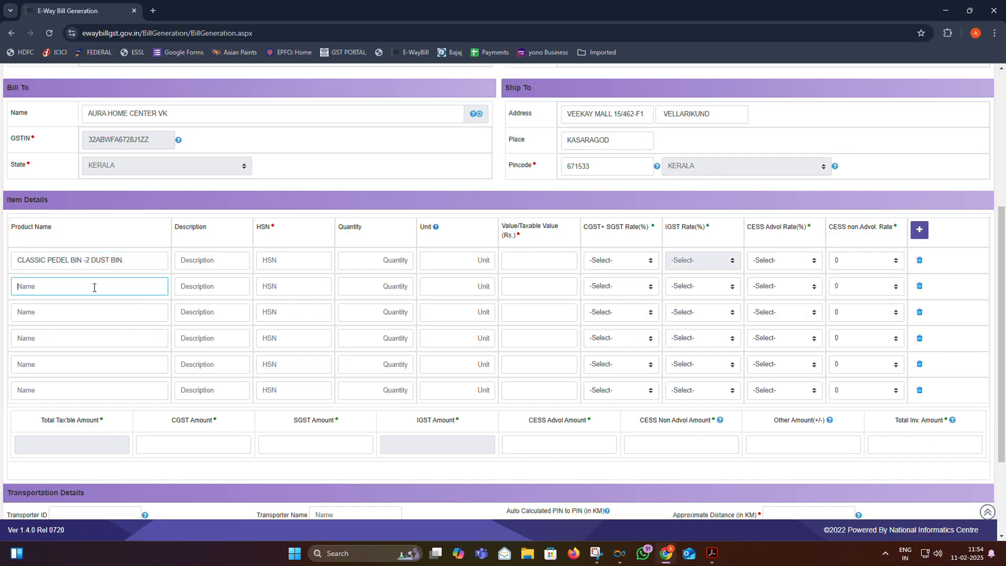
{"action": "key", "text": "alt+Tab"}
{"action": "left_click_drag", "start_coordinate": [218, 303], "coordinate": [318, 304]}
{"action": "key", "text": "ctrl+c"}
{"action": "key", "text": "alt+Tab"}
{"action": "left_click", "coordinate": [112, 288]}
{"action": "key", "text": "ctrl+v"}
- Copy the third and fourth item descriptions from the invoice into their Product Name fields
{"action": "key", "text": "alt+Tab"}
{"action": "left_click_drag", "start_coordinate": [217, 316], "coordinate": [368, 316]}
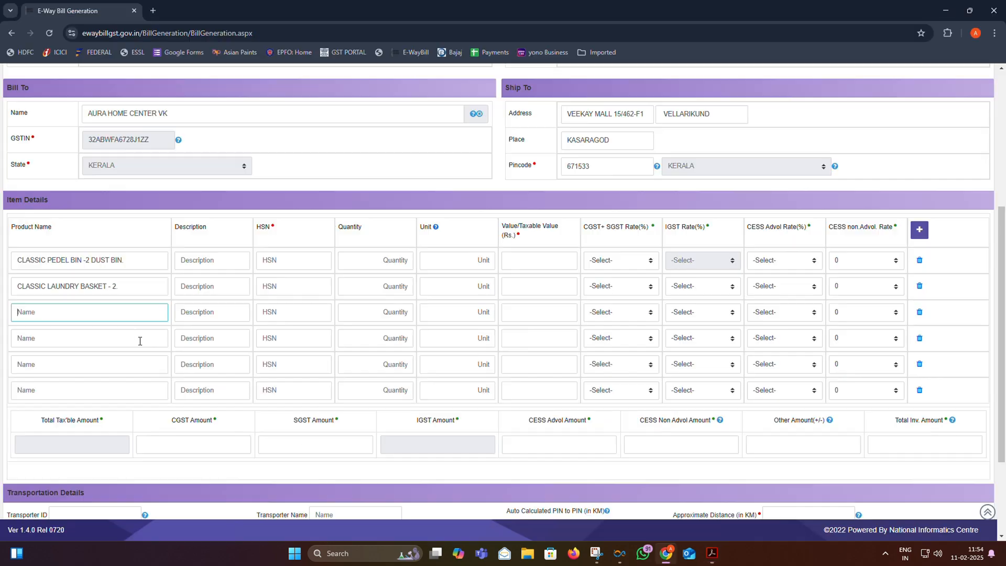
{"action": "key", "text": "ctrl+c"}
{"action": "key", "text": "alt+Tab"}
{"action": "left_click", "coordinate": [100, 315]}
{"action": "key", "text": "ctrl+v"}
{"action": "key", "text": "alt+Tab"}
{"action": "left_click_drag", "start_coordinate": [220, 330], "coordinate": [336, 333]}
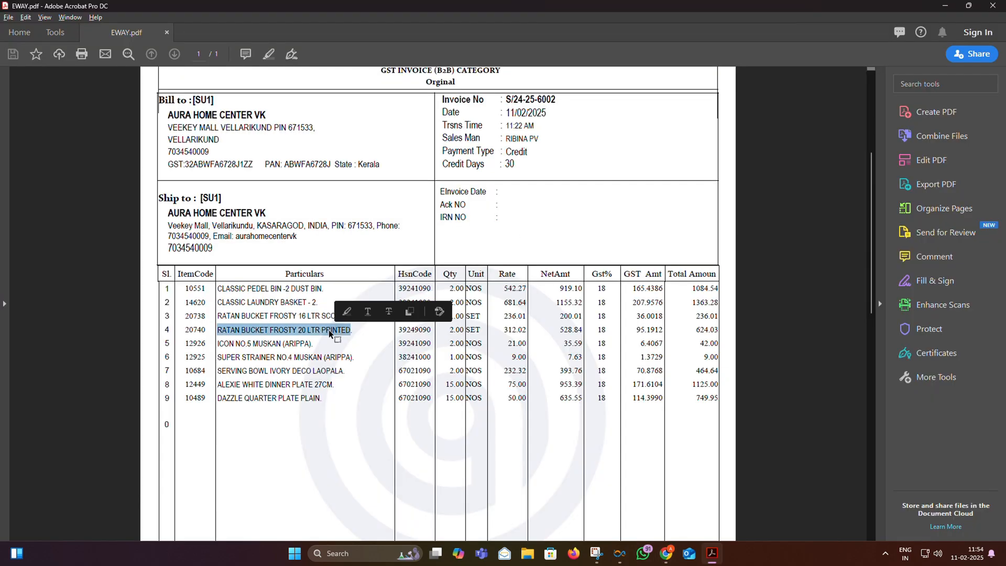
{"action": "key", "text": "ctrl+c"}
{"action": "key", "text": "alt+Tab"}
{"action": "left_click", "coordinate": [152, 335]}
{"action": "key", "text": "ctrl+v"}
- Paste the fifth and sixth item descriptions as product names and add another item row
{"action": "key", "text": "alt+Tab"}
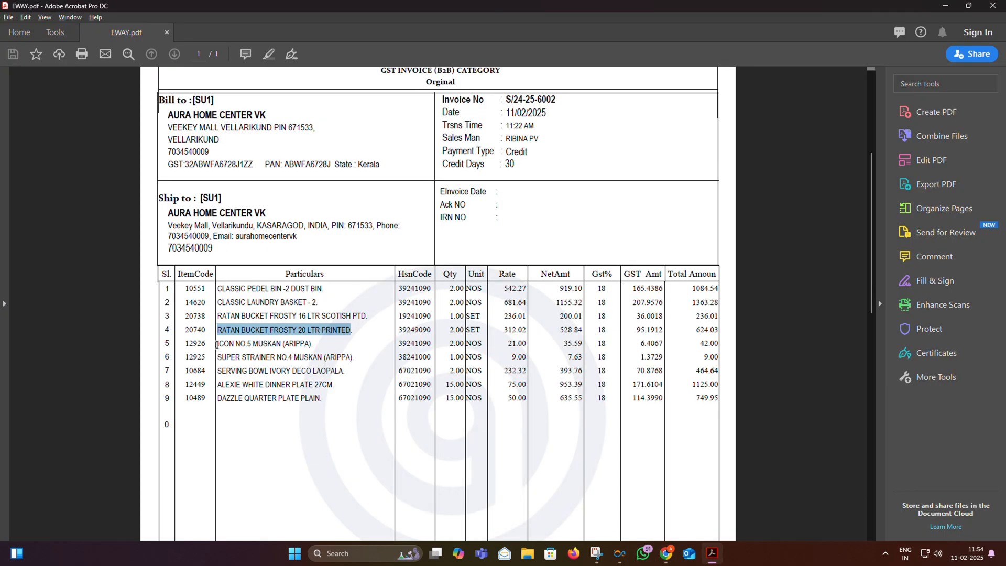
{"action": "left_click_drag", "start_coordinate": [216, 345], "coordinate": [313, 343]}
{"action": "key", "text": "ctrl+c"}
{"action": "key", "text": "alt+Tab"}
{"action": "left_click", "coordinate": [61, 365]}
{"action": "key", "text": "ctrl+v"}
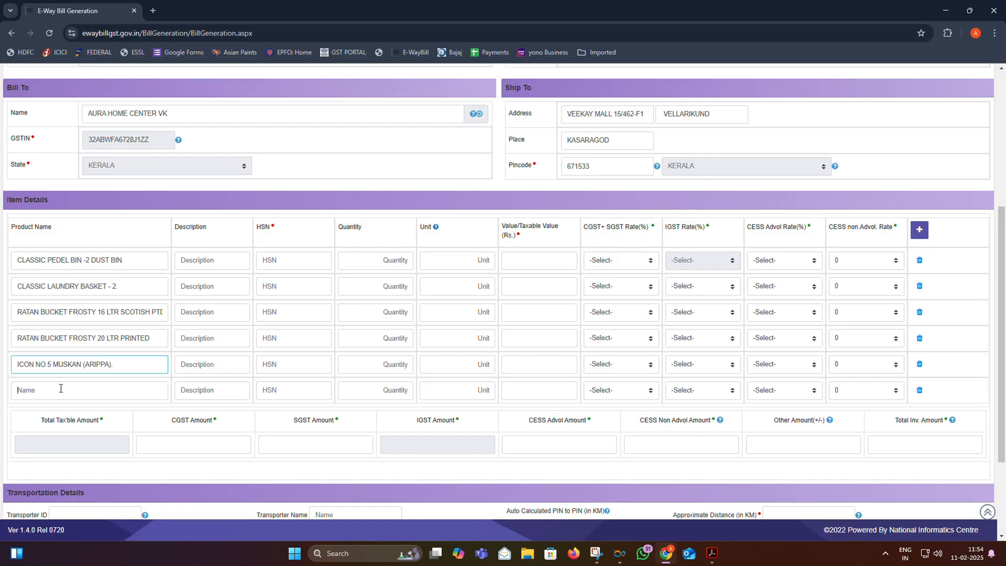
{"action": "key", "text": "alt+Tab"}
{"action": "left_click_drag", "start_coordinate": [218, 357], "coordinate": [356, 358]}
{"action": "key", "text": "ctrl+c"}
{"action": "key", "text": "alt+Tab"}
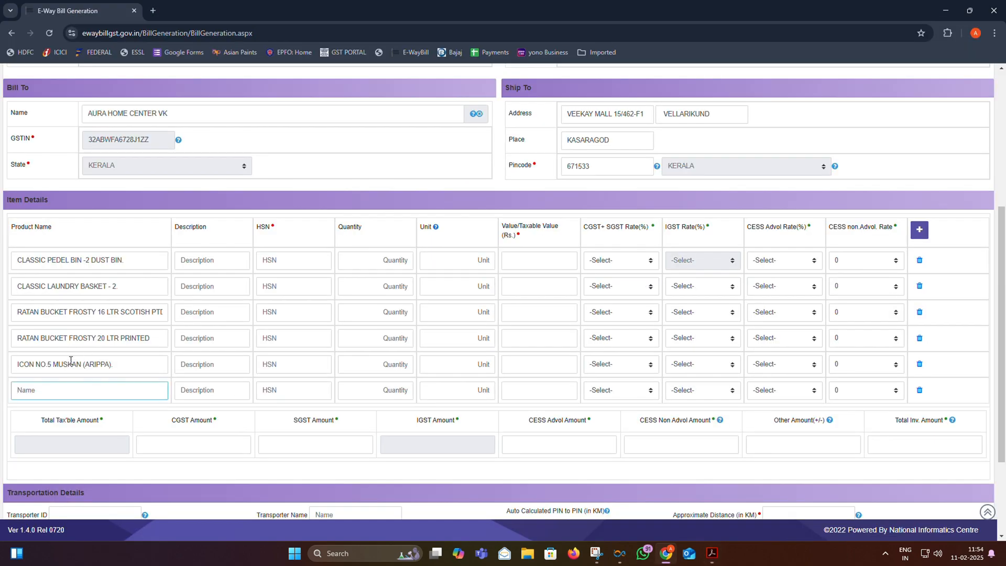
{"action": "key", "text": "ctrl+v"}
{"action": "left_click", "coordinate": [920, 230]}
- Copy the seventh and eighth item descriptions from the invoice into their Product Name fields
{"action": "key", "text": "alt+Tab"}
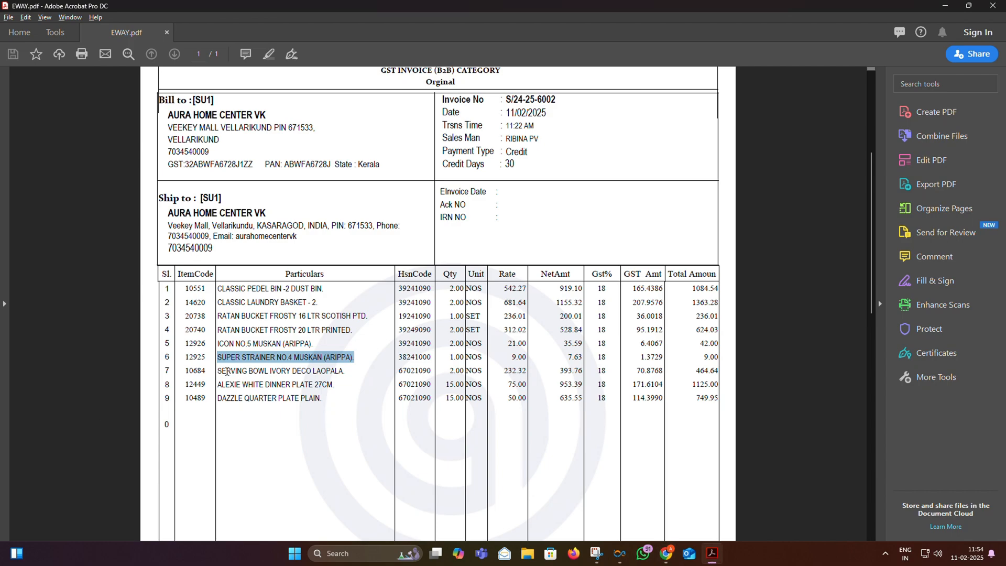
{"action": "left_click_drag", "start_coordinate": [218, 370], "coordinate": [345, 370]}
{"action": "key", "text": "ctrl+c"}
{"action": "key", "text": "alt+Tab"}
{"action": "left_click", "coordinate": [85, 416]}
{"action": "key", "text": "ctrl+v"}
{"action": "key", "text": "alt+Tab"}
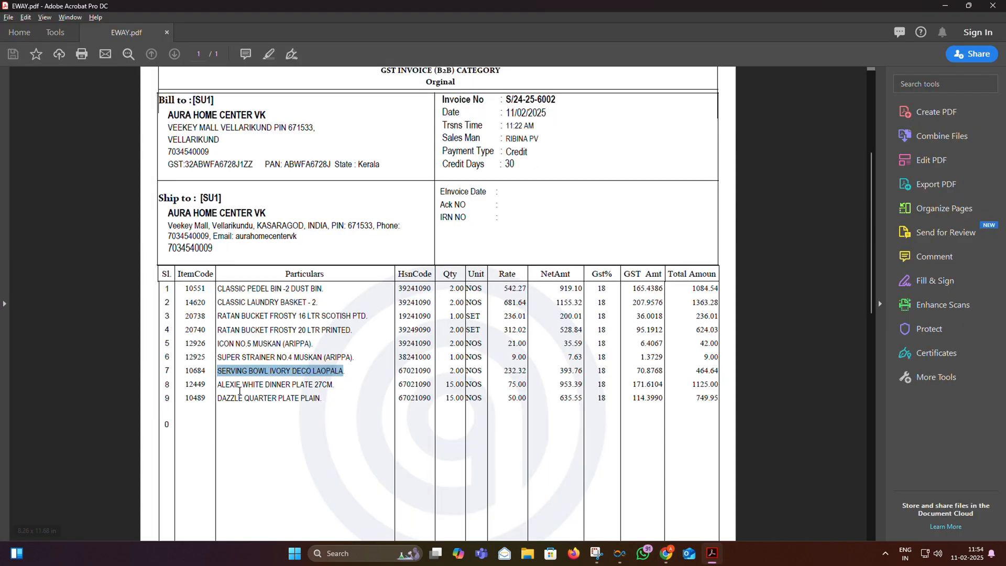
{"action": "left_click_drag", "start_coordinate": [218, 384], "coordinate": [334, 385]}
{"action": "key", "text": "ctrl+c"}
{"action": "key", "text": "alt+Tab"}
{"action": "left_click", "coordinate": [90, 443]}
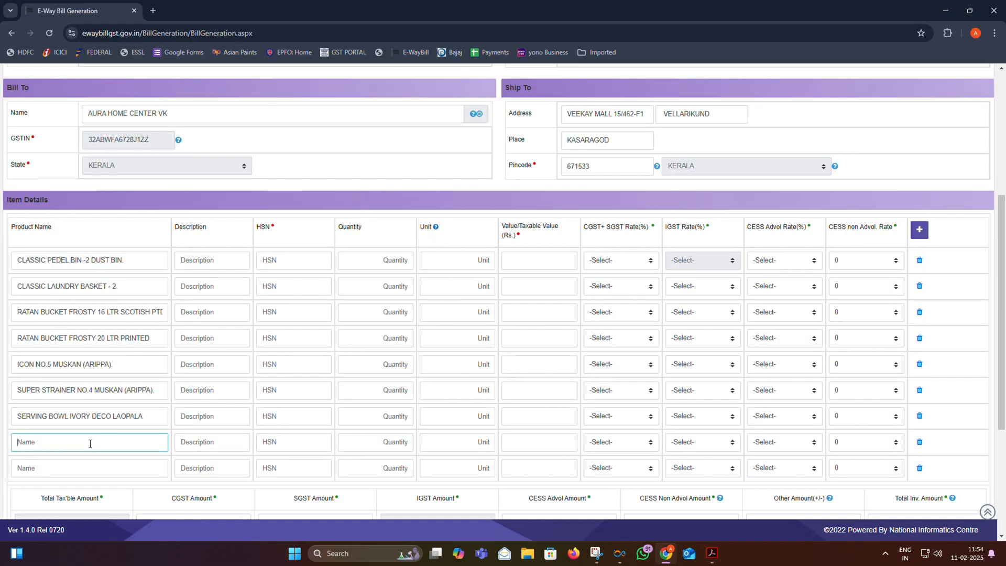
{"action": "key", "text": "ctrl+v"}
- Copy the ninth item's description from the invoice PDF
{"action": "key", "text": "alt+Tab"}
{"action": "left_click_drag", "start_coordinate": [218, 398], "coordinate": [320, 405]}
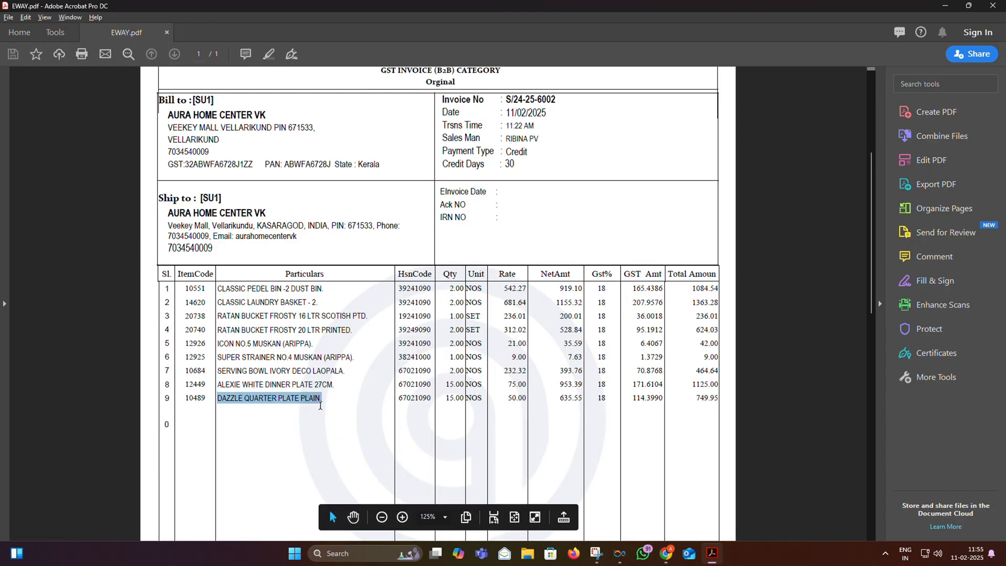
{"action": "key", "text": "ctrl+c"}
{"action": "key", "text": "alt+Tab"}
- Paste the ninth item's description into its Product Name field
{"action": "left_click", "coordinate": [84, 467]}
{"action": "key", "text": "ctrl+v"}
{"action": "scroll", "coordinate": [503, 314], "scroll_direction": "down", "scroll_amount": 1}
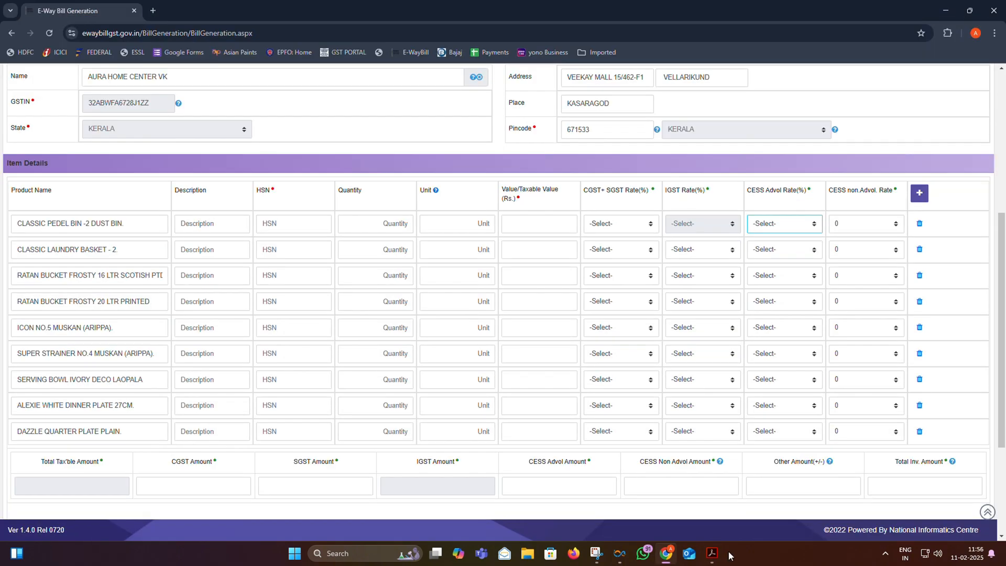
{"action": "left_click", "coordinate": [294, 223]}
{"action": "type", "text": "39241090"}
{"action": "left_click", "coordinate": [304, 247]}
{"action": "type", "text": "3929241090"}
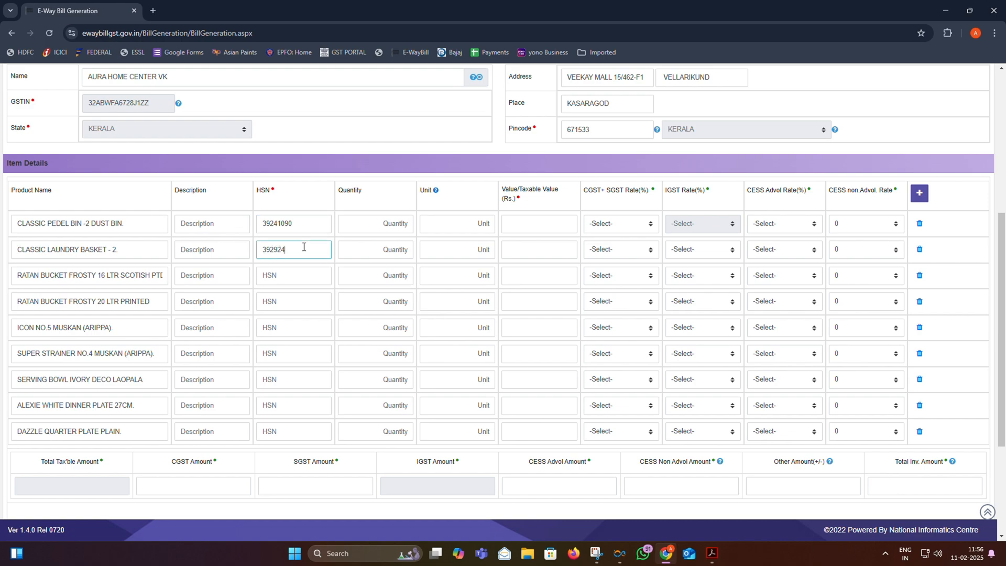
{"action": "left_click", "coordinate": [319, 275]}
{"action": "type", "text": "19241090"}
{"action": "left_click", "coordinate": [284, 302]}
{"action": "type", "text": "3929"}
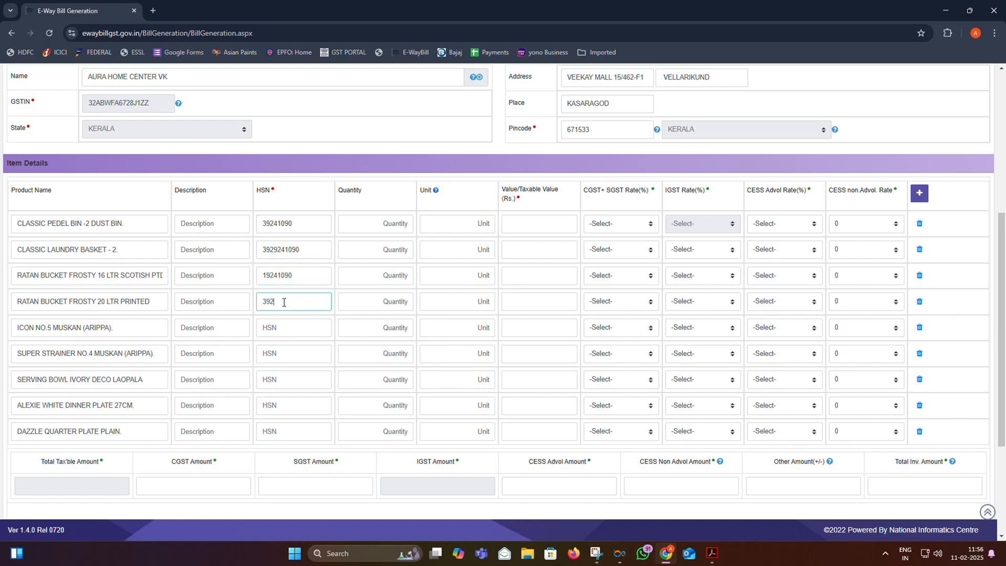
{"action": "type", "text": "49090"}
{"action": "left_click", "coordinate": [287, 327]}
{"action": "type", "text": "39241090"}
- Enter HSN codes 38241000, 67021090, 67021090 and 67021 for items six to nine
{"action": "left_click", "coordinate": [277, 355]}
{"action": "type", "text": "38241000"}
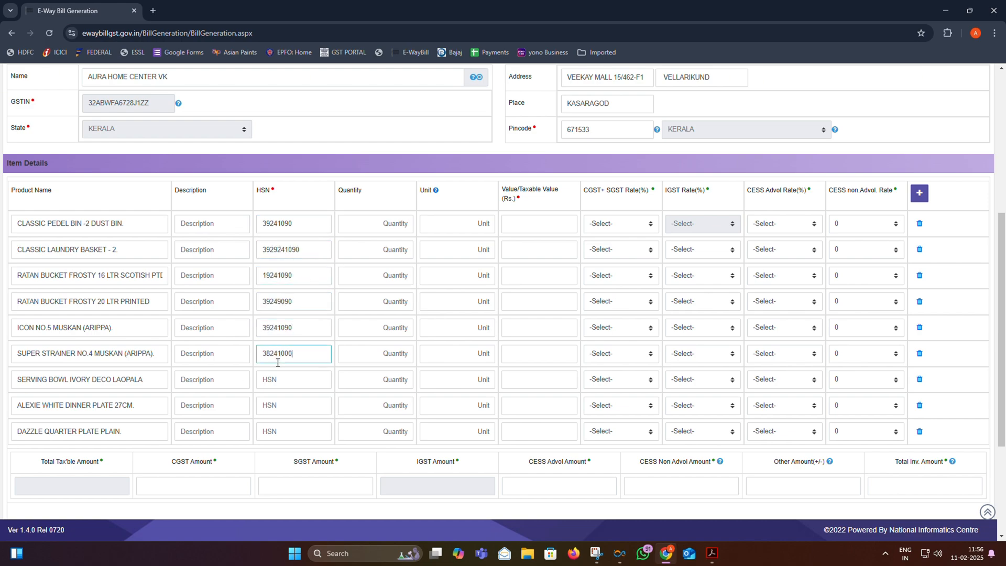
{"action": "left_click", "coordinate": [299, 382]}
{"action": "type", "text": "67021090"}
{"action": "left_click", "coordinate": [285, 403]}
{"action": "type", "text": "67021090"}
{"action": "left_click", "coordinate": [289, 431]}
{"action": "type", "text": "67021"}
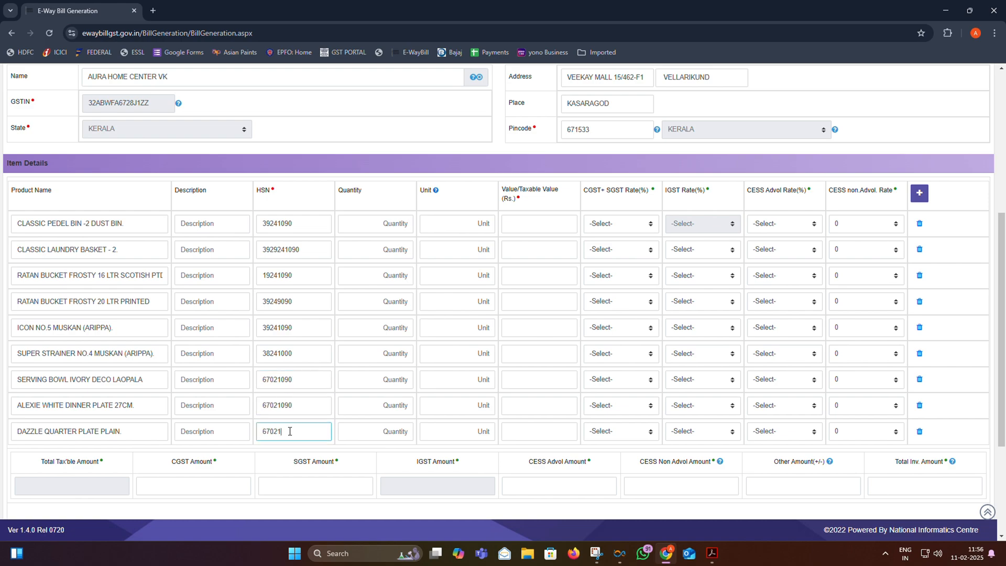
- Set units to NOS for items one and two, SET for three and four, NOS for the rest
{"action": "left_click", "coordinate": [450, 219]}
{"action": "type", "text": "NOS"}
{"action": "left_click", "coordinate": [443, 249]}
{"action": "type", "text": "NOS"}
{"action": "left_click", "coordinate": [469, 270]}
{"action": "type", "text": "SET"}
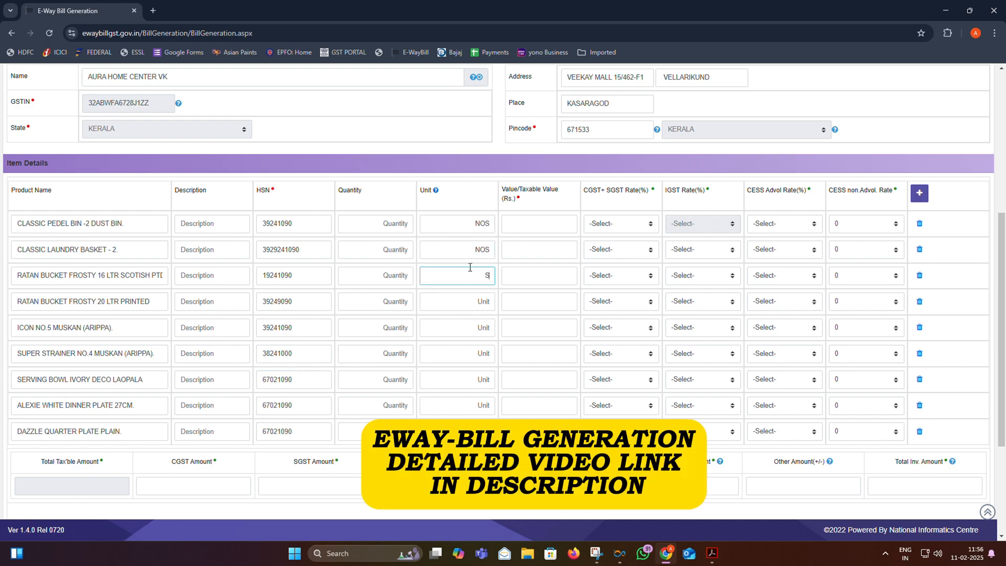
{"action": "left_click", "coordinate": [482, 296]}
{"action": "type", "text": "SET"}
{"action": "left_click", "coordinate": [456, 328]}
{"action": "type", "text": "NOS"}
{"action": "left_click", "coordinate": [456, 353]}
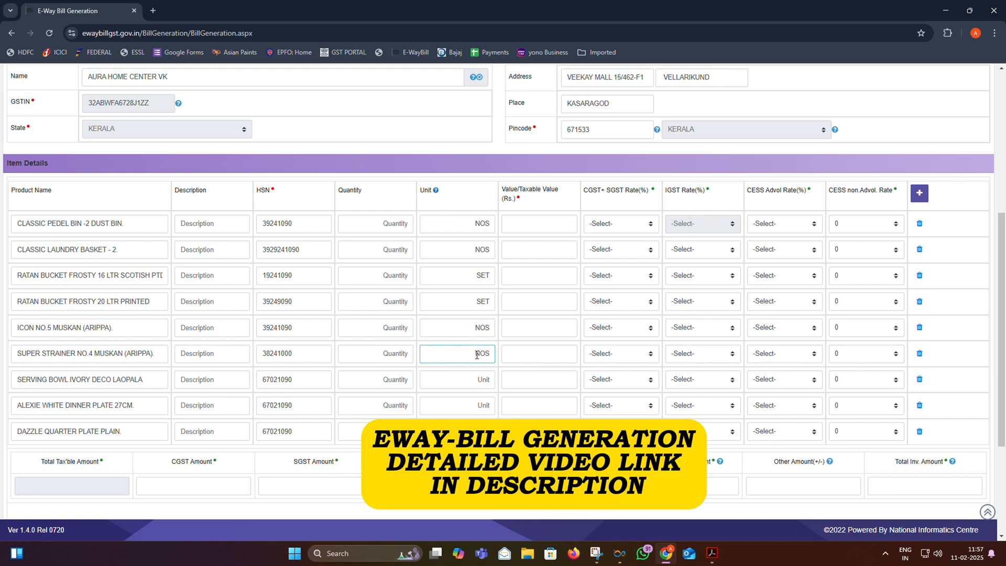
{"action": "type", "text": "NOS"}
{"action": "left_click", "coordinate": [456, 379]}
{"action": "type", "text": "NOS"}
{"action": "left_click", "coordinate": [456, 405]}
{"action": "type", "text": "NOS"}
- Enter taxable values 919.10, 1155.32, 200.01 and 528.84 for the first four items
{"action": "left_click", "coordinate": [550, 223]}
{"action": "type", "text": "919.10"}
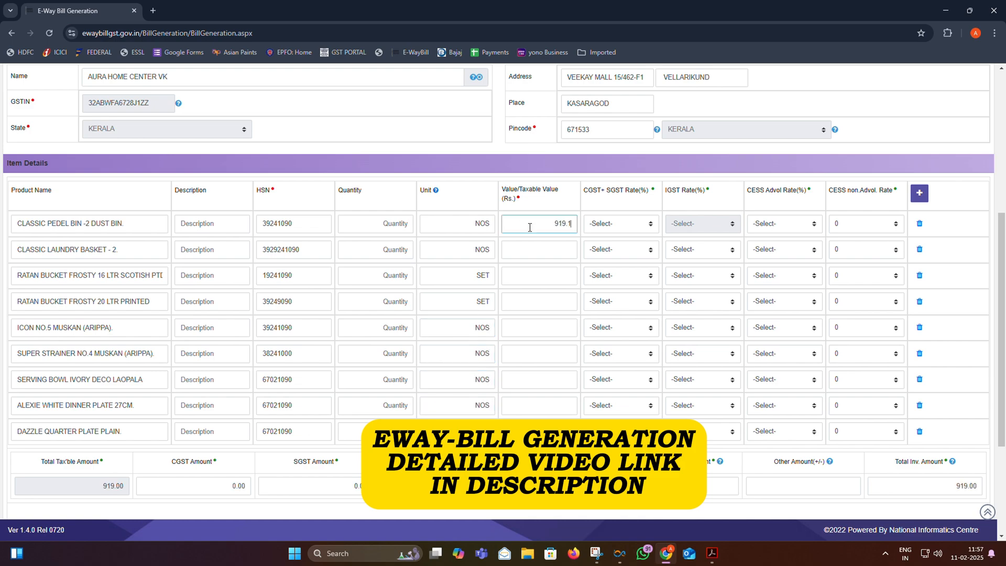
{"action": "left_click", "coordinate": [550, 249]}
{"action": "type", "text": "1155.32"}
{"action": "left_click", "coordinate": [551, 274]}
{"action": "type", "text": "200.01"}
{"action": "left_click", "coordinate": [550, 302]}
{"action": "type", "text": "528.84"}
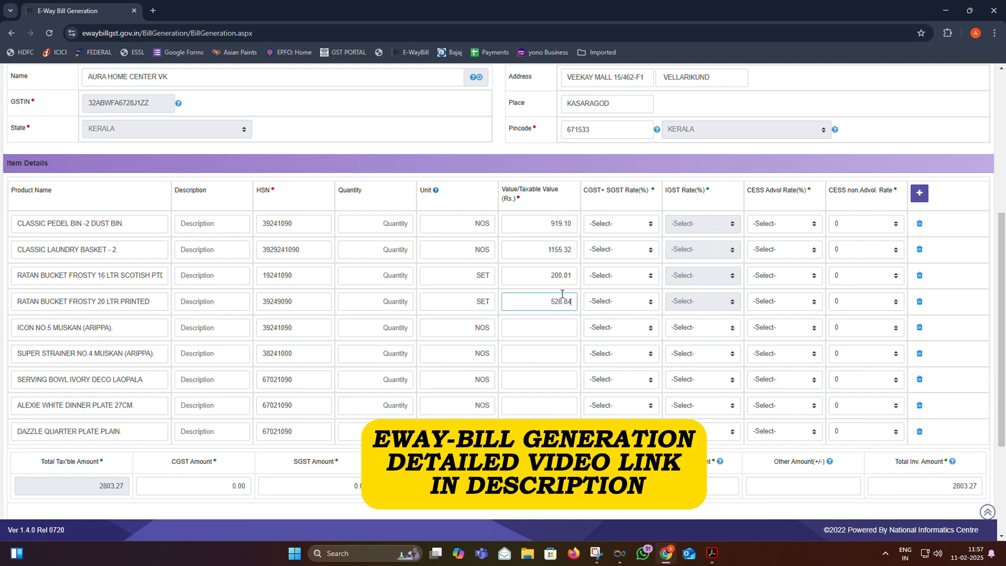
- Enter taxable values 35.59, 7.63, 393.76 and 953.39, then complete the last item's value
{"action": "left_click", "coordinate": [548, 329]}
{"action": "type", "text": "35.59"}
{"action": "left_click", "coordinate": [548, 354]}
{"action": "type", "text": "7.63"}
{"action": "left_click", "coordinate": [547, 379]}
{"action": "type", "text": "393.76"}
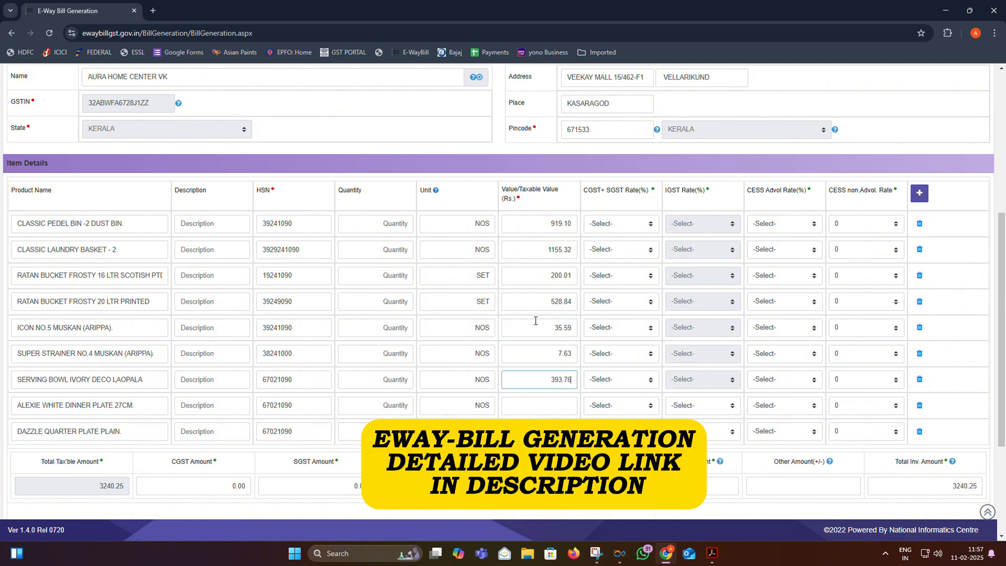
{"action": "left_click", "coordinate": [548, 406]}
{"action": "type", "text": "953.39"}
{"action": "left_click", "coordinate": [740, 160]}
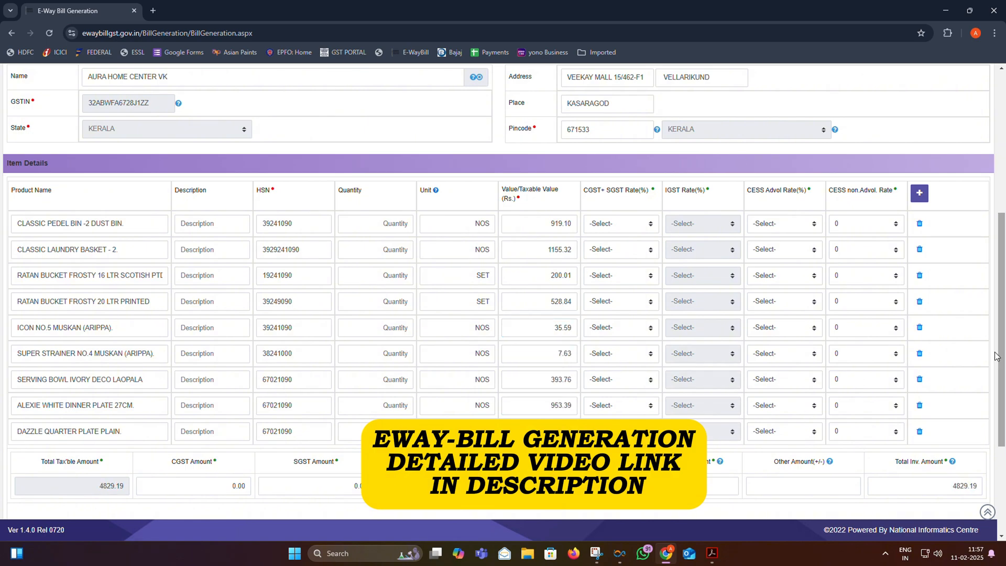
{"action": "left_click", "coordinate": [785, 224]}
- Set the CESS rate to 0 and give the first three items a 9 + 9 CGST+SGST rate
{"action": "scroll", "coordinate": [783, 314], "scroll_direction": "up", "scroll_amount": 1}
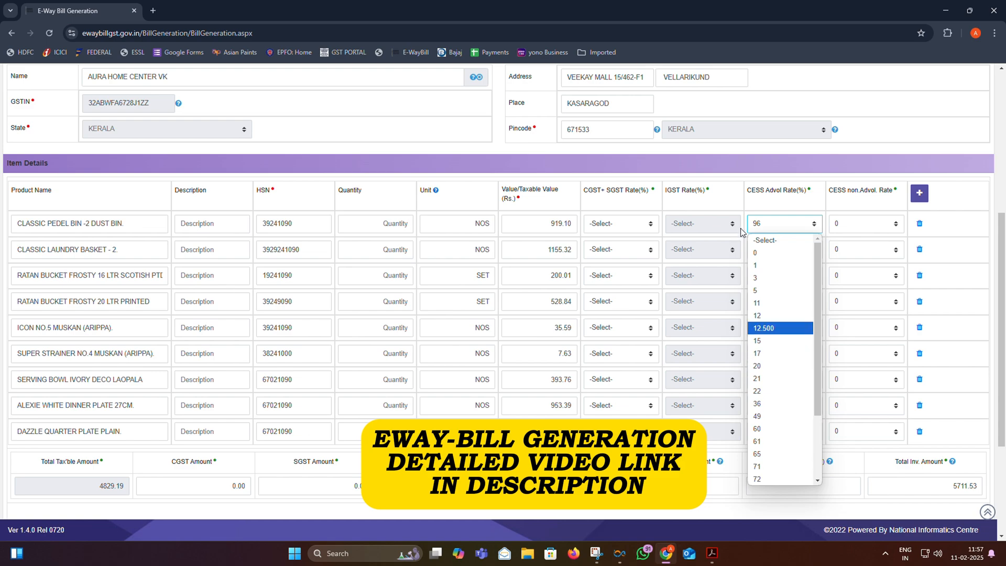
{"action": "left_click", "coordinate": [778, 253]}
{"action": "left_click", "coordinate": [622, 226]}
{"action": "left_click", "coordinate": [621, 328]}
{"action": "left_click", "coordinate": [626, 254]}
{"action": "key", "text": "9"}
{"action": "key", "text": "Return"}
{"action": "left_click", "coordinate": [629, 278]}
{"action": "key", "text": "9"}
{"action": "key", "text": "Return"}
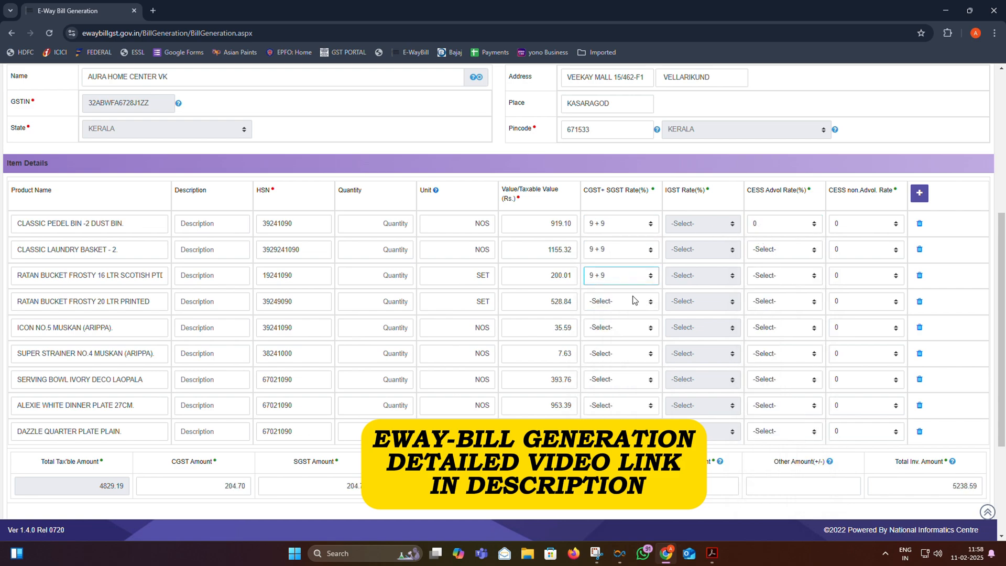
- Give the remaining items, fourth through last, the 9 + 9 CGST+SGST rate
{"action": "left_click", "coordinate": [631, 300]}
{"action": "key", "text": "9"}
{"action": "key", "text": "Return"}
{"action": "left_click", "coordinate": [602, 330]}
{"action": "key", "text": "9"}
{"action": "key", "text": "Return"}
{"action": "left_click", "coordinate": [608, 355]}
{"action": "left_click", "coordinate": [612, 382]}
{"action": "left_click", "coordinate": [608, 290]}
{"action": "left_click", "coordinate": [609, 405]}
{"action": "left_click", "coordinate": [607, 316]}
{"action": "left_click", "coordinate": [611, 431]}
{"action": "left_click", "coordinate": [612, 342]}
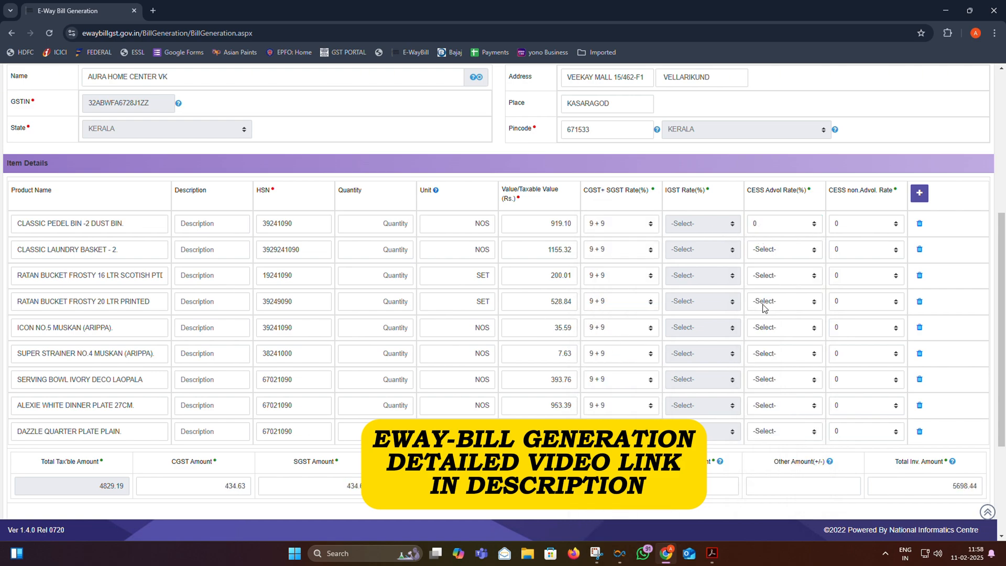
- Enter -.45 as the Other Amount (+/-) adjustment
{"action": "scroll", "coordinate": [764, 308], "scroll_direction": "down", "scroll_amount": 4}
{"action": "left_click", "coordinate": [786, 312]}
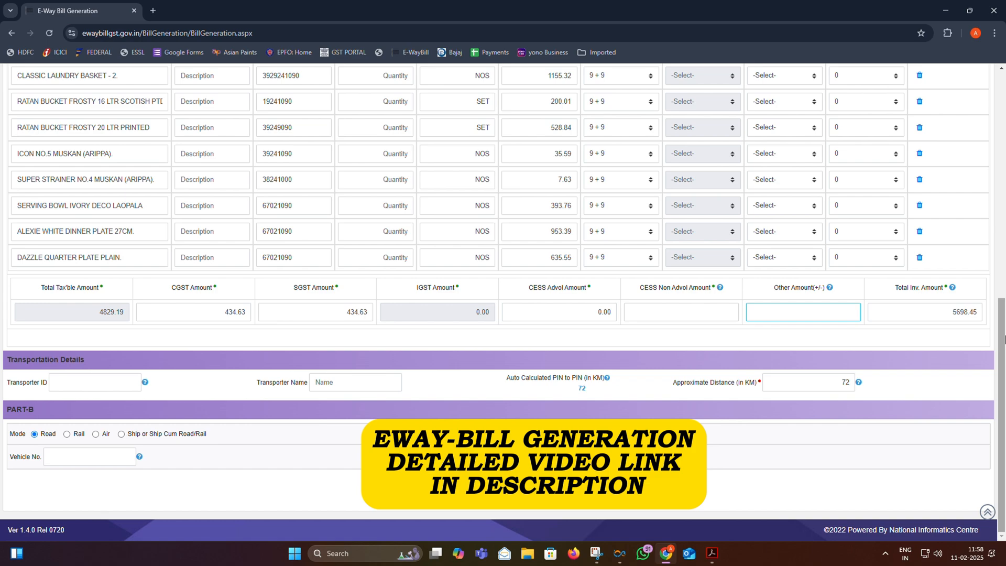
{"action": "type", "text": "-.45"}
- Enter the vehicle registration number in Part-B's Vehicle No. field and submit the e-way bill
{"action": "left_click", "coordinate": [710, 315]}
{"action": "scroll", "coordinate": [711, 320], "scroll_direction": "up", "scroll_amount": 3}
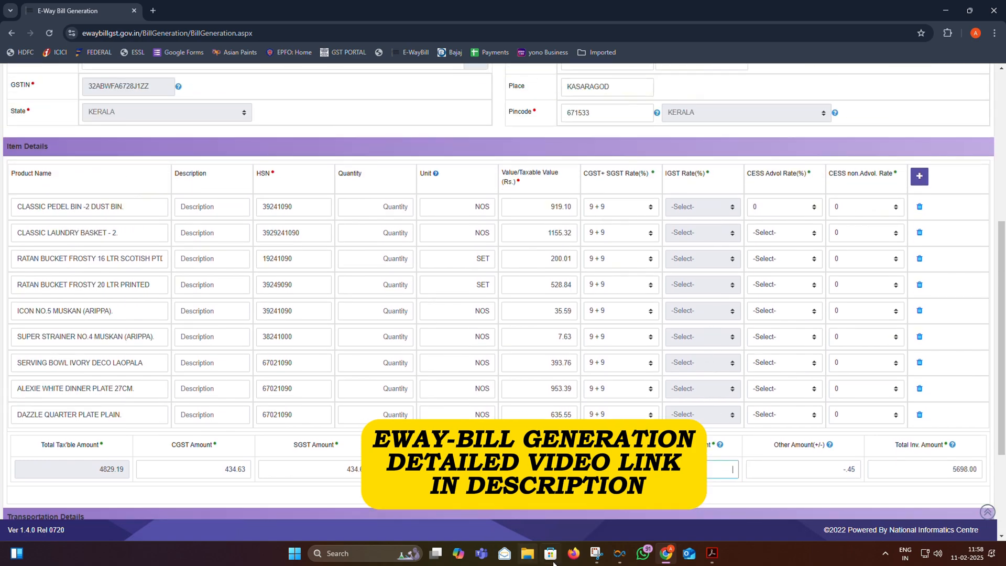
{"action": "scroll", "coordinate": [526, 370], "scroll_direction": "up", "scroll_amount": 3}
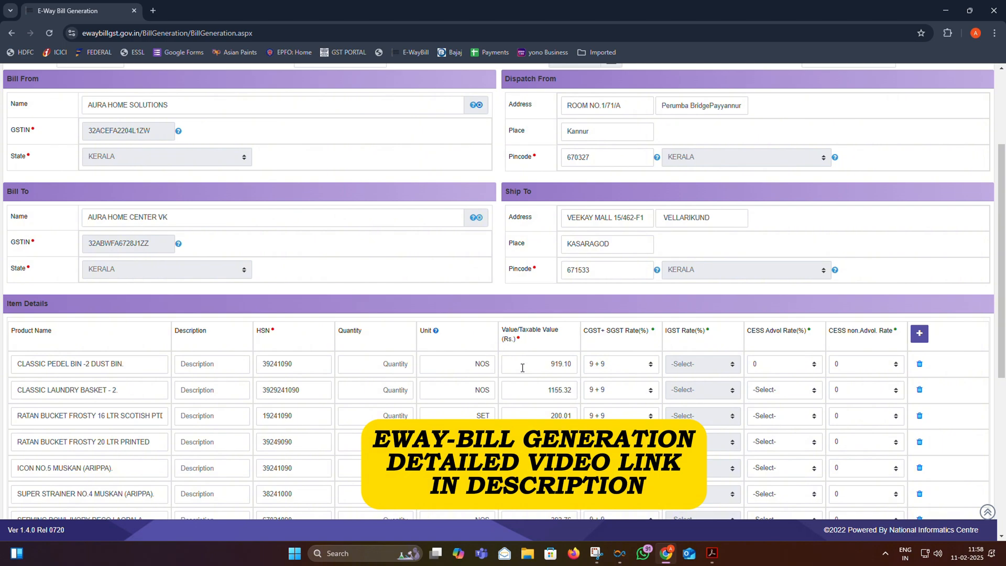
{"action": "scroll", "coordinate": [522, 367], "scroll_direction": "up", "scroll_amount": 2}
{"action": "scroll", "coordinate": [424, 303], "scroll_direction": "down", "scroll_amount": 5}
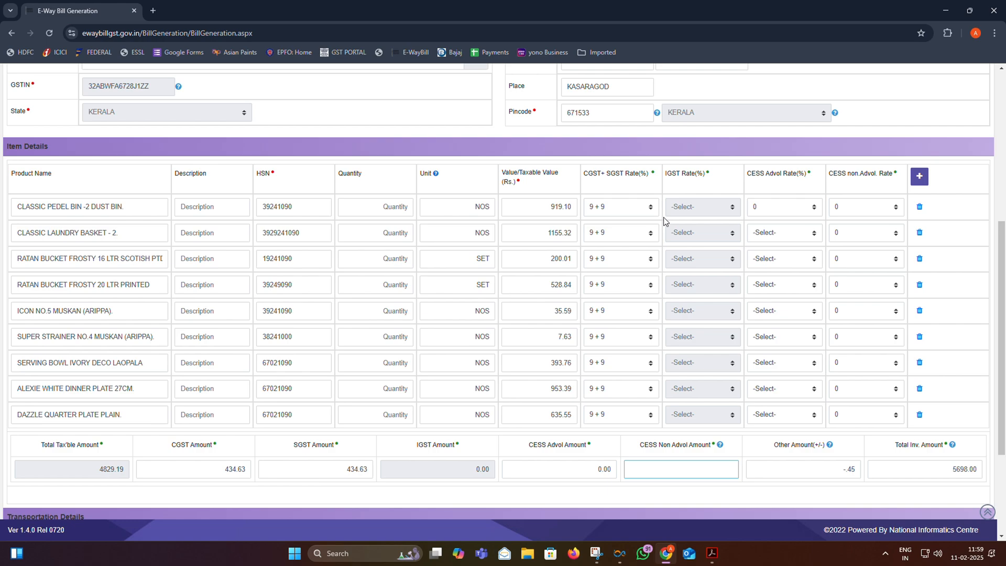
{"action": "scroll", "coordinate": [683, 273], "scroll_direction": "down", "scroll_amount": 3}
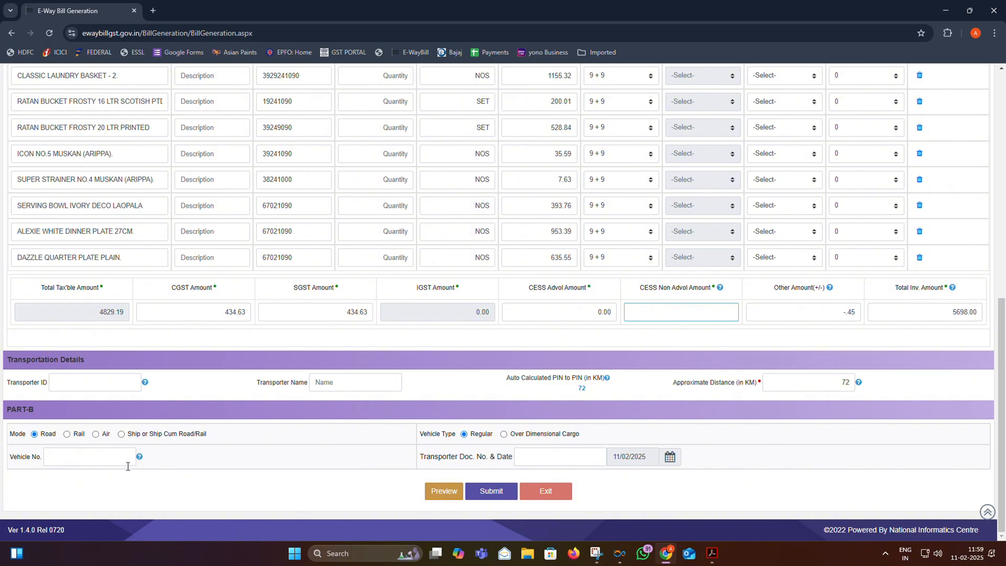
{"action": "left_click", "coordinate": [101, 464]}
{"action": "type", "text": "KL862558"}
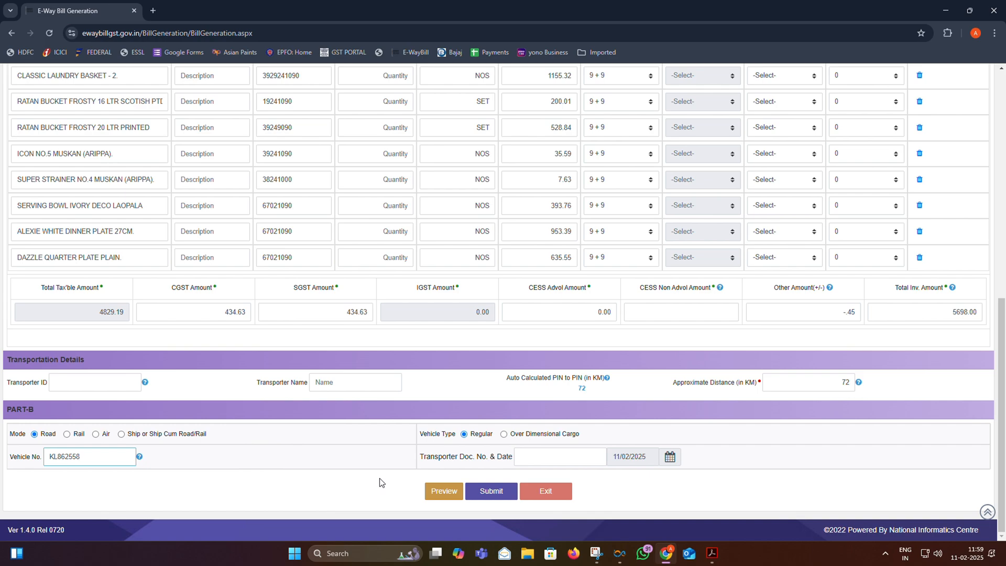
{"action": "left_click", "coordinate": [492, 490]}
- Accept the generation alerts, read the invalid-HSN and taxable-total mismatch error, then dismiss it
{"action": "left_click", "coordinate": [549, 109]}
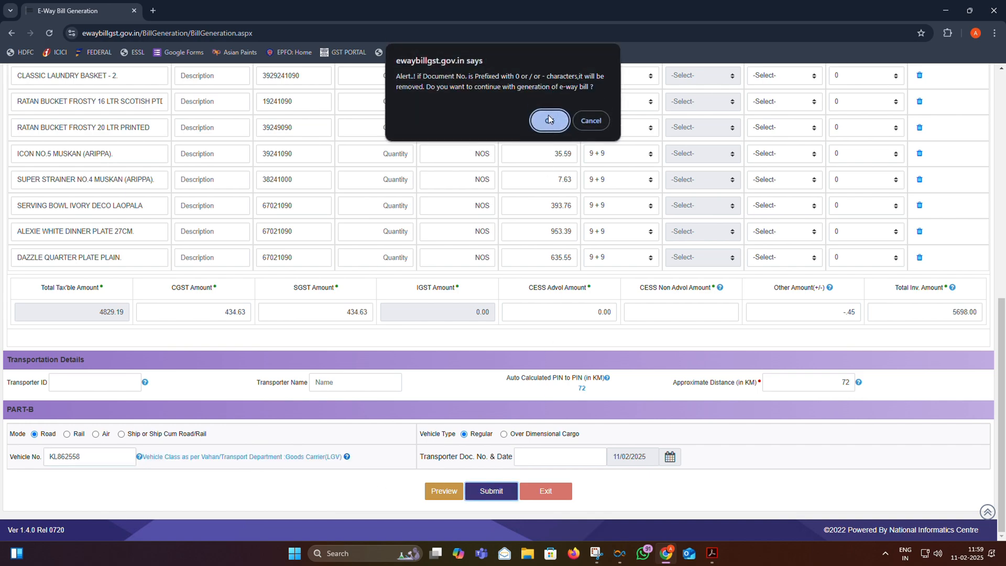
{"action": "left_click", "coordinate": [549, 109]}
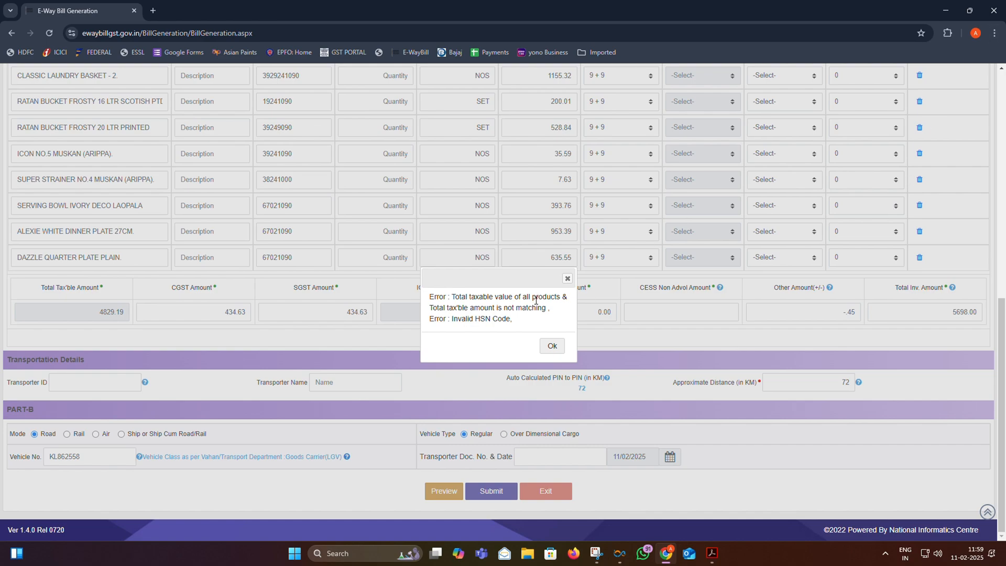
{"action": "key", "text": "ctrl+plus"}
{"action": "key", "text": "ctrl+plus"}
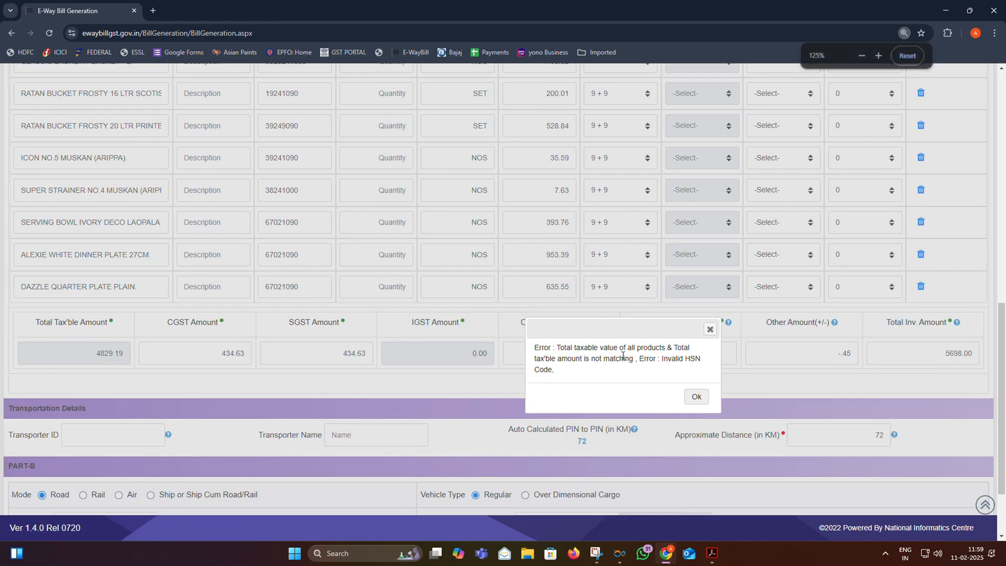
{"action": "scroll", "coordinate": [640, 374], "scroll_direction": "down", "scroll_amount": 1}
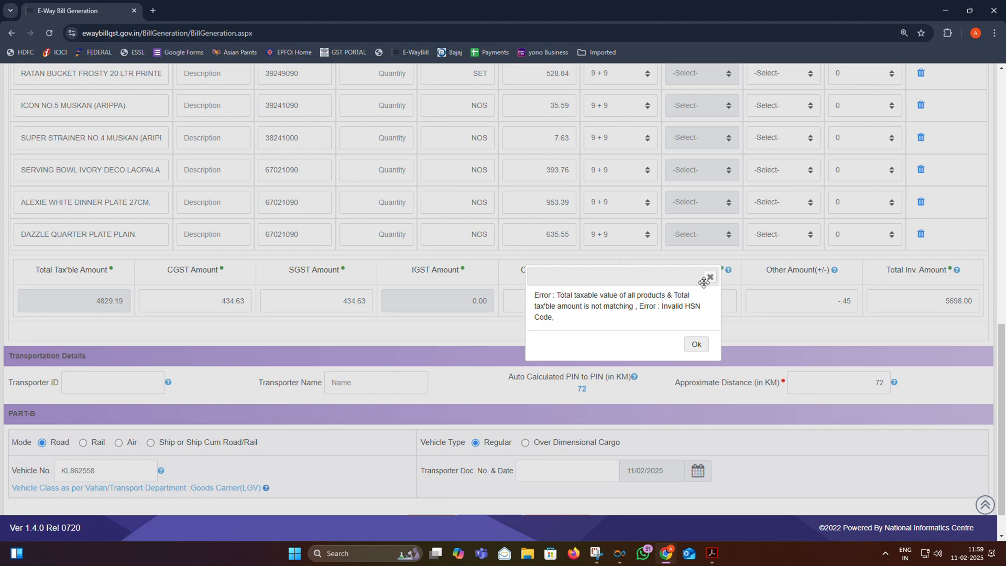
{"action": "left_click", "coordinate": [709, 276]}
{"action": "key", "text": "ctrl+minus"}
{"action": "key", "text": "ctrl+minus"}
{"action": "key", "text": "ctrl+minus"}
{"action": "key", "text": "ctrl+minus"}
{"action": "key", "text": "ctrl+minus"}
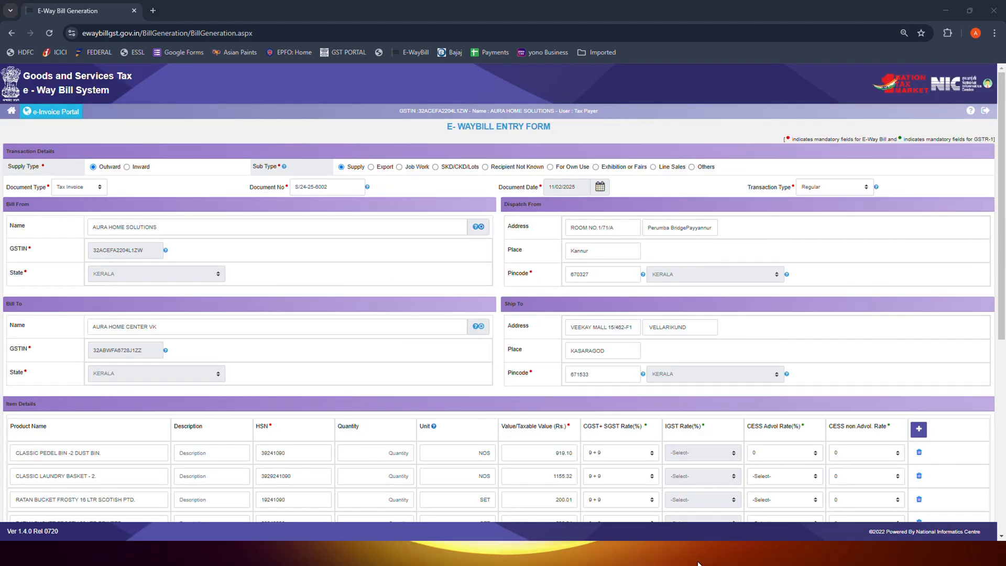
{"action": "left_click", "coordinate": [699, 563]}
{"action": "left_click", "coordinate": [699, 563]}
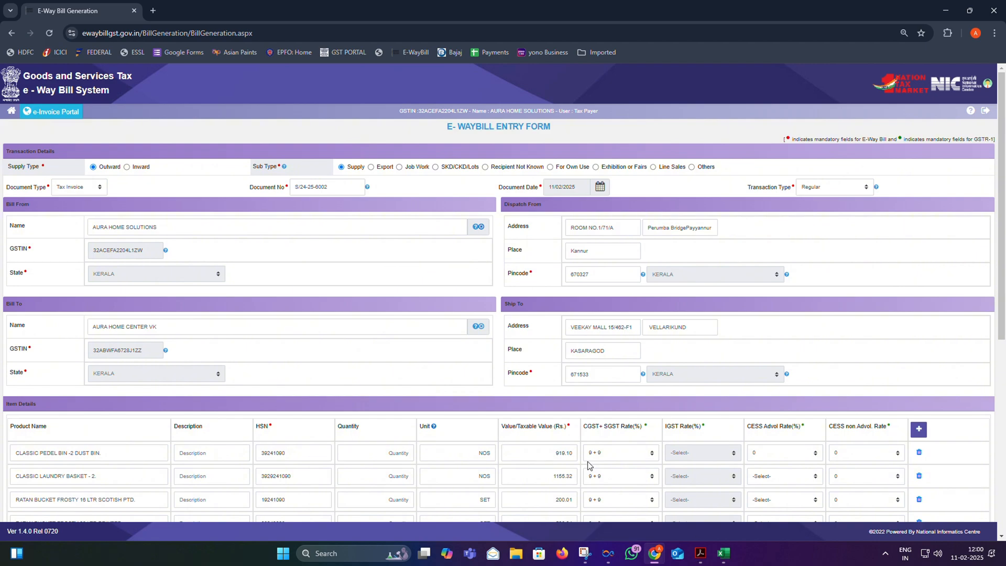
{"action": "scroll", "coordinate": [508, 439], "scroll_direction": "down", "scroll_amount": 3}
{"action": "scroll", "coordinate": [370, 399], "scroll_direction": "down", "scroll_amount": 1}
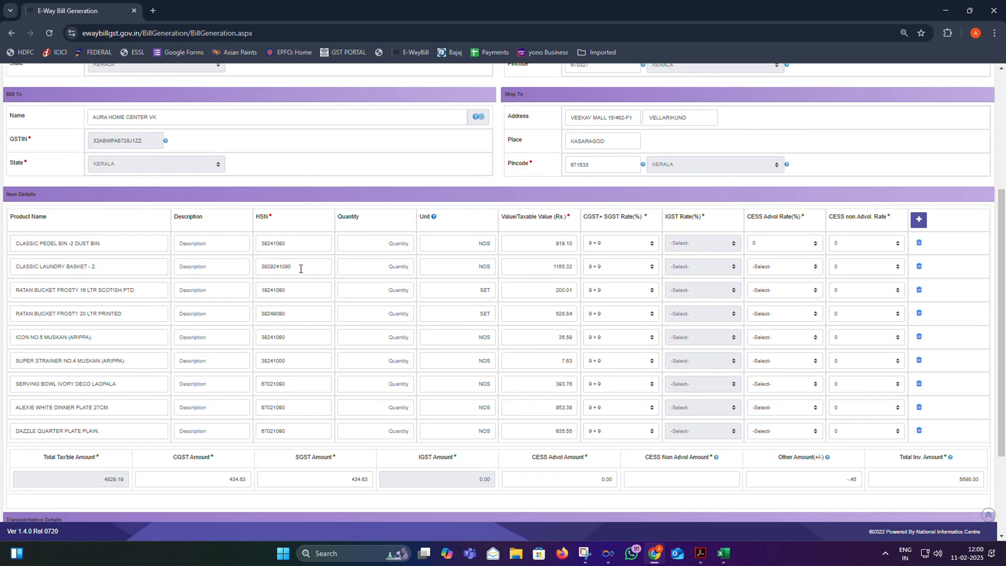
- Copy the nine HSN codes from the Excel HSN Code column, D7:D15
{"action": "left_click", "coordinate": [700, 554]}
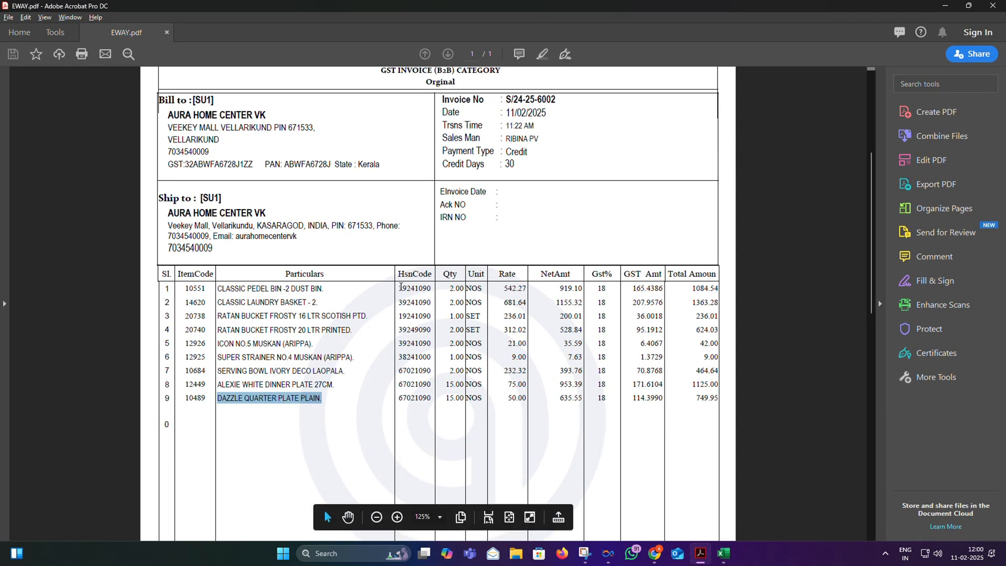
{"action": "left_click_drag", "start_coordinate": [401, 286], "coordinate": [428, 398]}
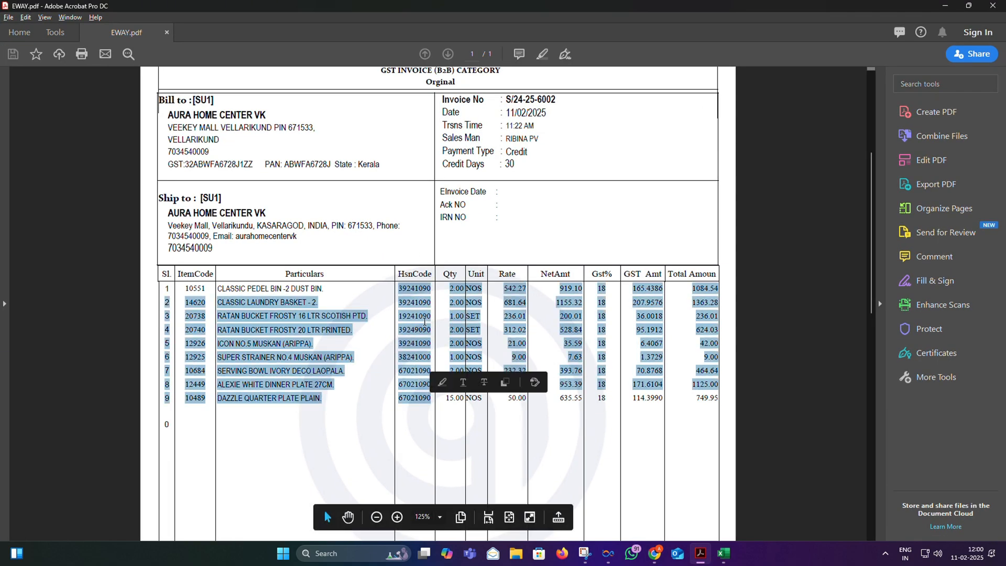
{"action": "left_click", "coordinate": [724, 554]}
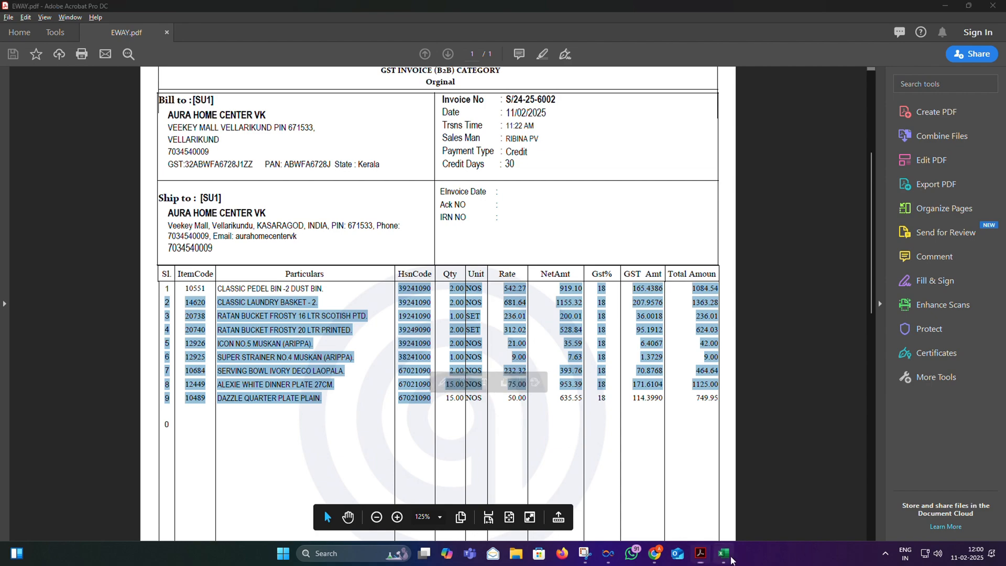
{"action": "left_click", "coordinate": [257, 254]}
{"action": "left_click_drag", "start_coordinate": [203, 250], "coordinate": [199, 336]}
{"action": "key", "text": "ctrl+c"}
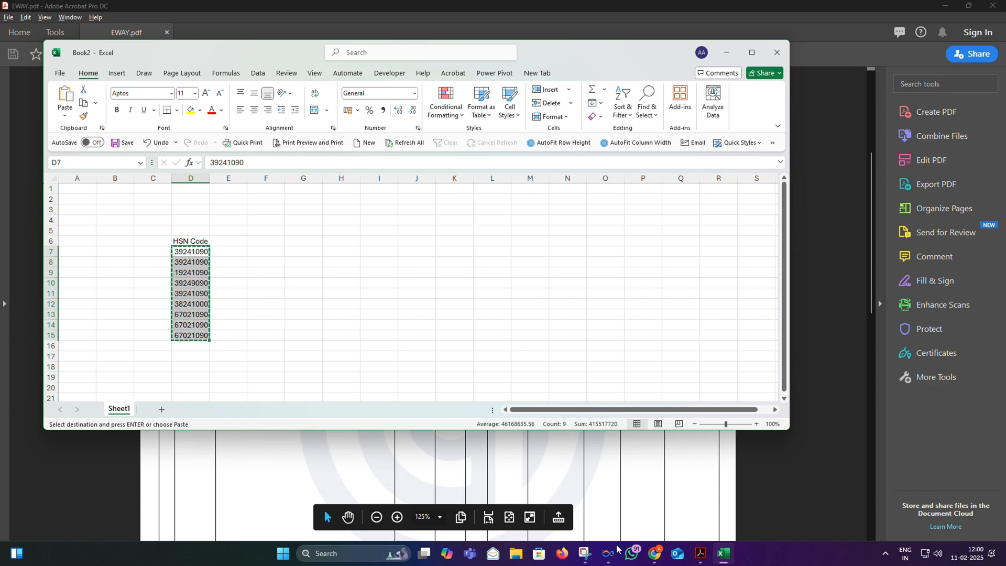
{"action": "left_click", "coordinate": [655, 554]}
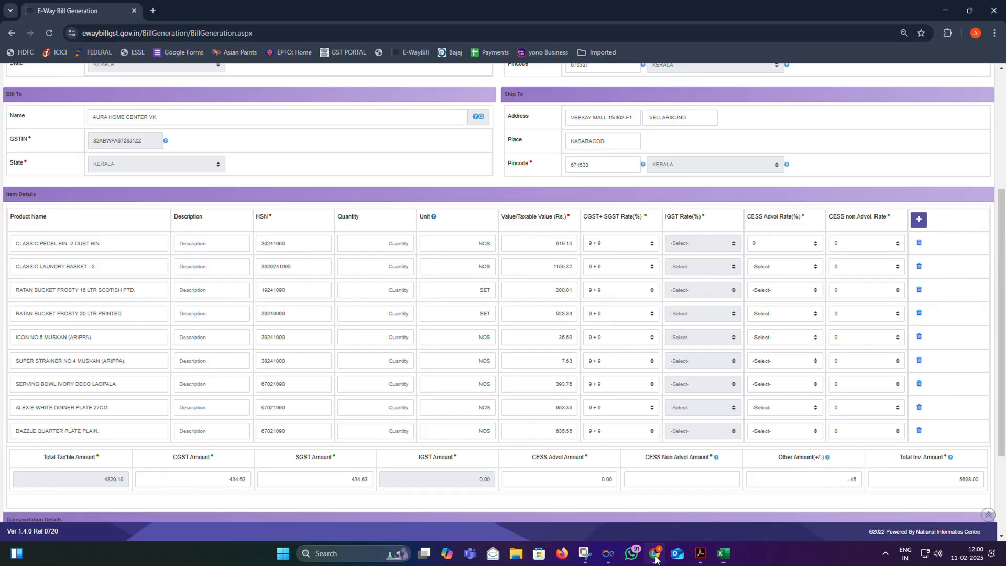
- Search the web for 'HSN VALIDATOr' and open GSTZen's HSN/SAC Code Validator
{"action": "left_click", "coordinate": [153, 10]}
{"action": "type", "text": "HS"}
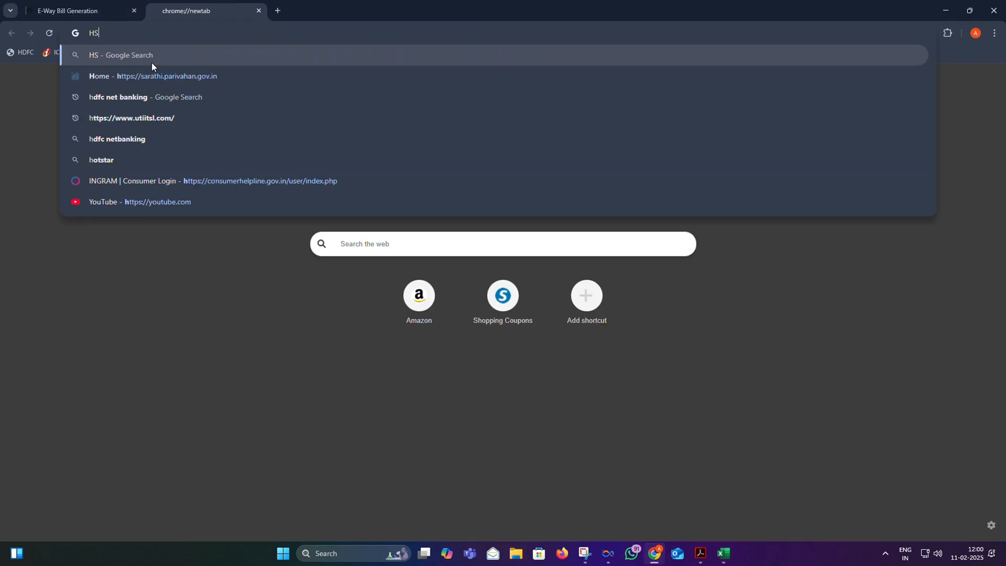
{"action": "type", "text": "N VALIDAT"}
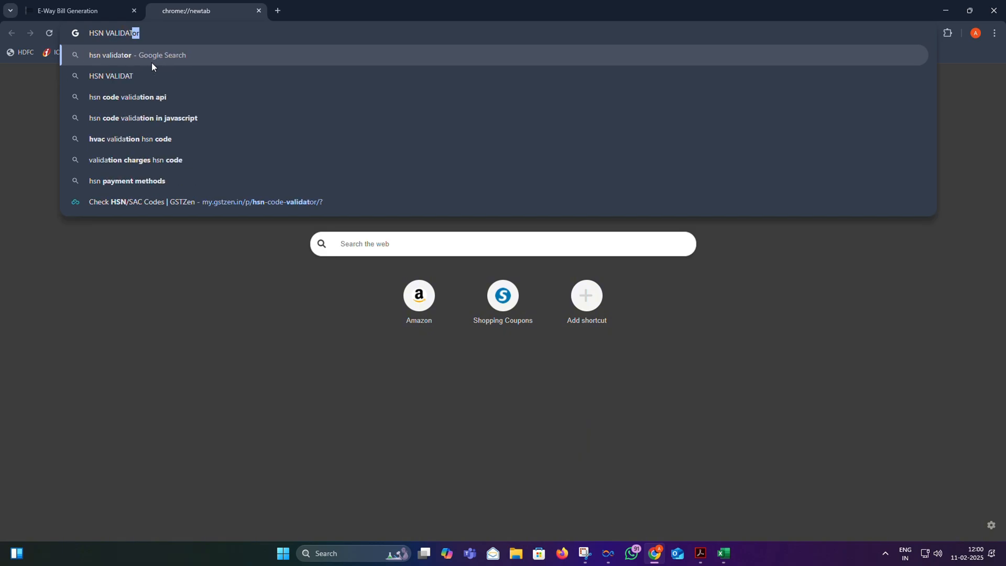
{"action": "type", "text": "Or"}
{"action": "key", "text": "Return"}
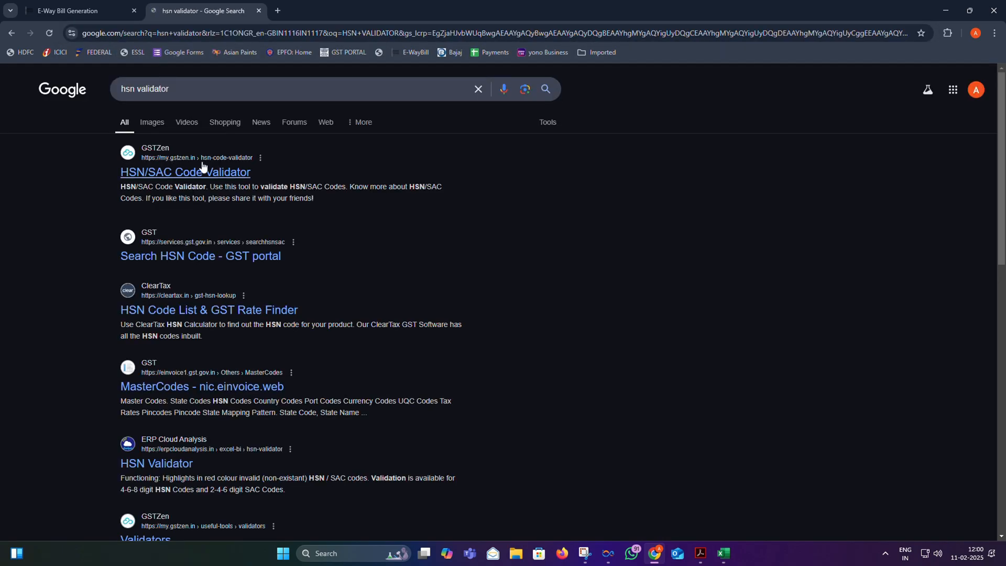
{"action": "left_click", "coordinate": [198, 178]}
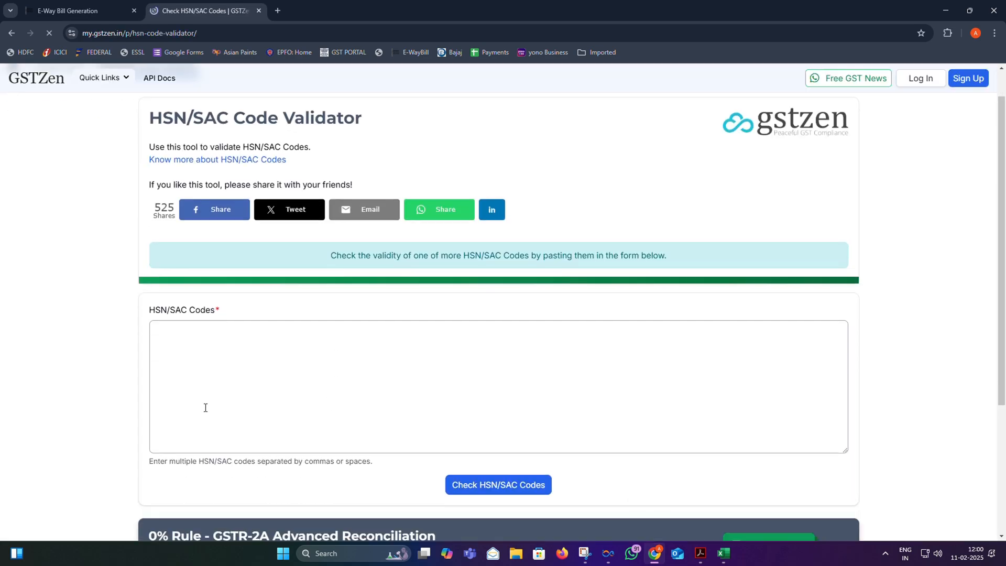
- Paste and check the nine HSN codes, highlighting the invalid code 19241090
{"action": "scroll", "coordinate": [205, 404], "scroll_direction": "down", "scroll_amount": 2}
{"action": "left_click", "coordinate": [189, 214]}
{"action": "key", "text": "ctrl+v"}
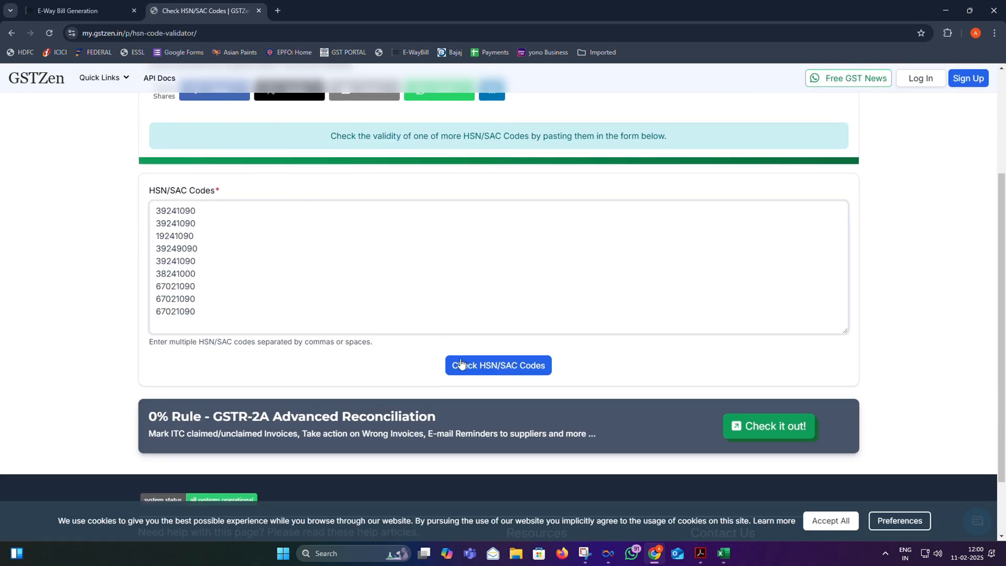
{"action": "left_click", "coordinate": [487, 367]}
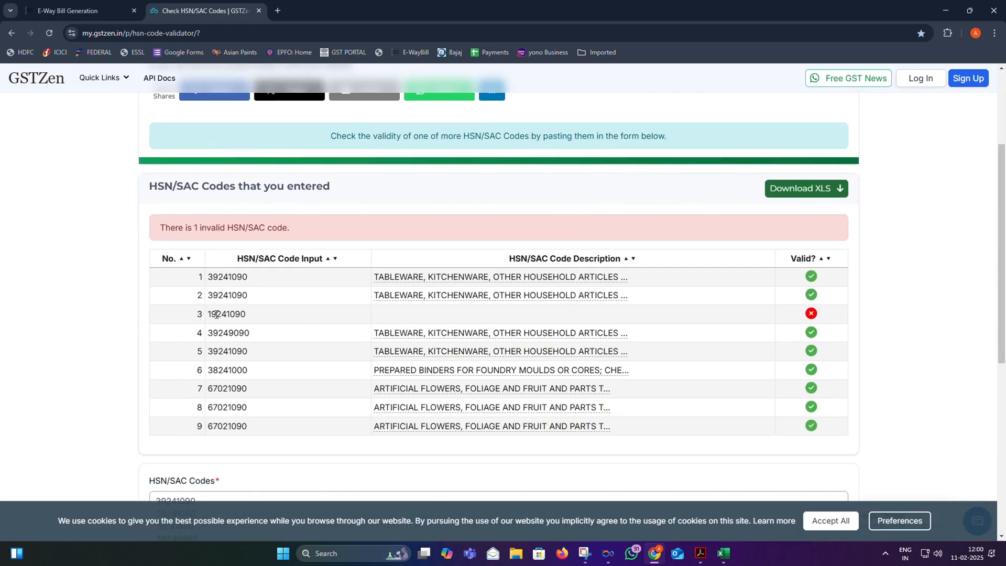
{"action": "left_click_drag", "start_coordinate": [208, 314], "coordinate": [245, 316]}
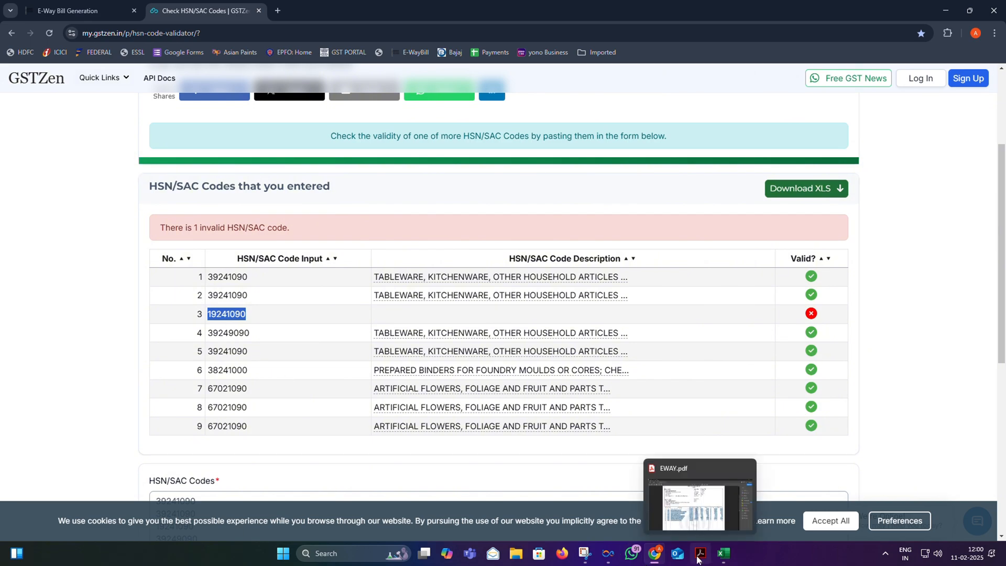
- Find the 20 LTR bucket's HSN code 39249090 on the invoice PDF, beside the 16 LTR bucket line
{"action": "left_click", "coordinate": [698, 559]}
{"action": "left_click", "coordinate": [404, 329]}
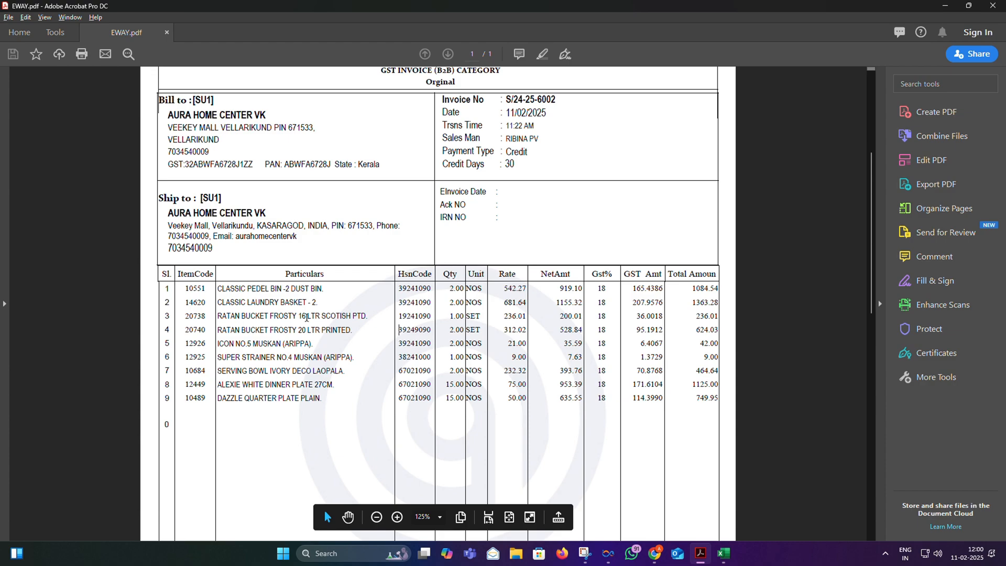
{"action": "left_click_drag", "start_coordinate": [217, 316], "coordinate": [365, 319]}
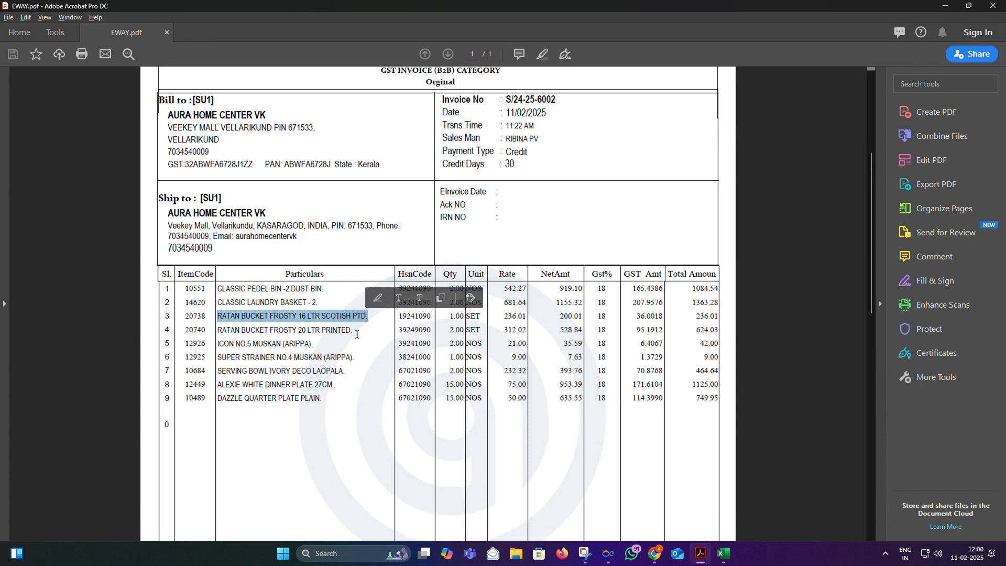
{"action": "left_click_drag", "start_coordinate": [403, 330], "coordinate": [425, 331]}
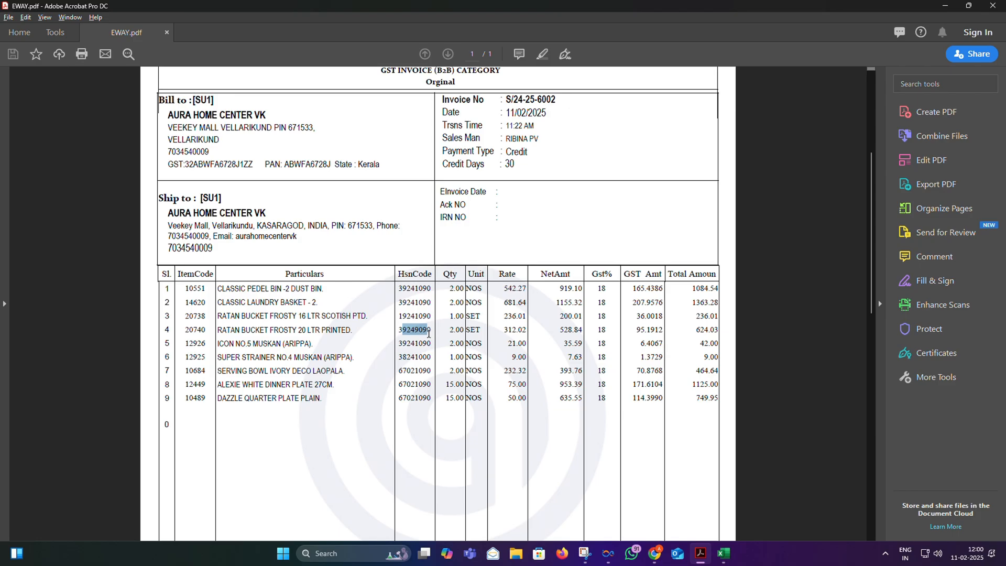
{"action": "key", "text": "alt+Tab"}
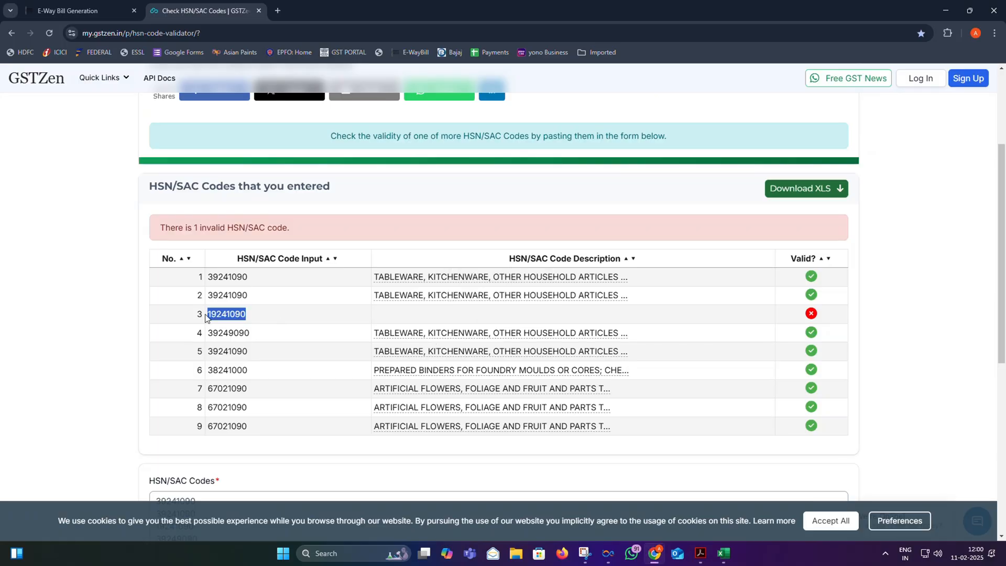
- Replace row 3's HSN code 19241090 with 39249090 in the e-way bill item details
{"action": "left_click", "coordinate": [79, 10]}
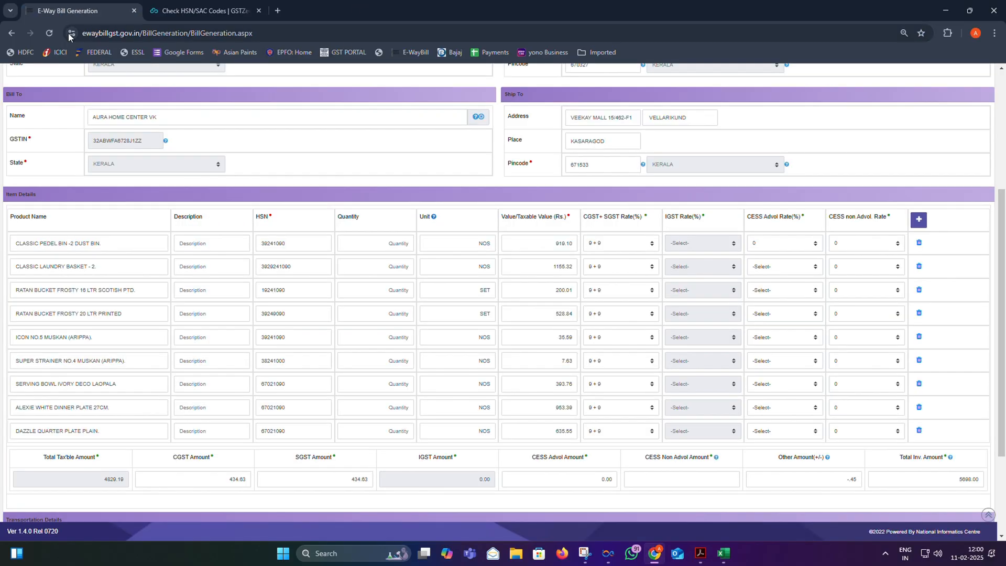
{"action": "key", "text": "ctrl+plus"}
{"action": "key", "text": "ctrl+plus"}
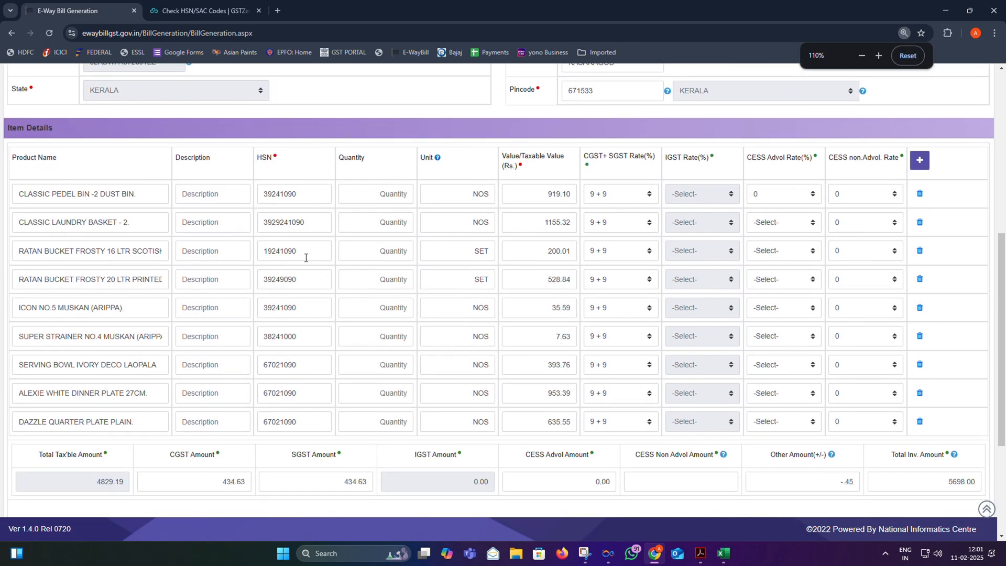
{"action": "double_click", "coordinate": [304, 253]}
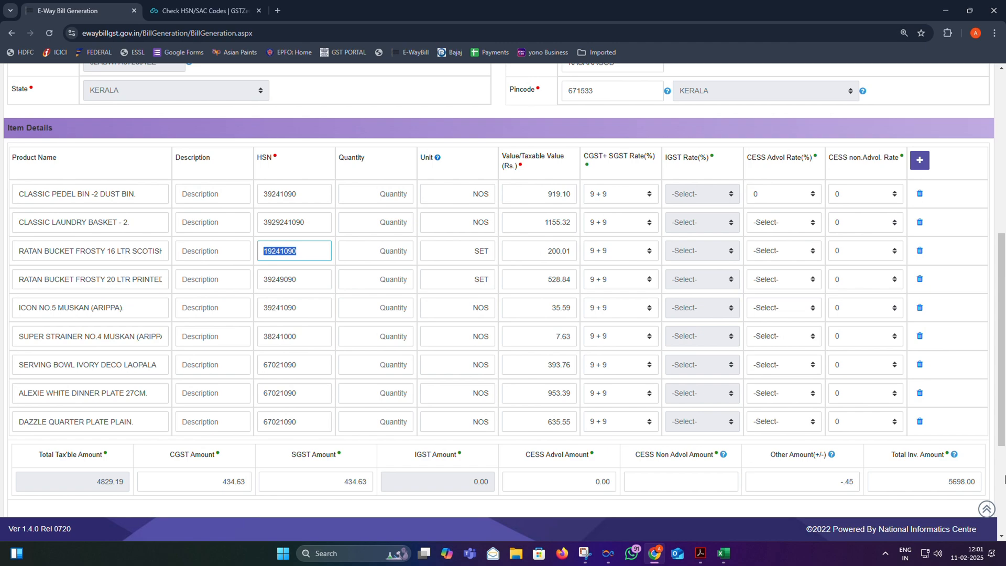
{"action": "type", "text": "3"}
{"action": "left_click_drag", "start_coordinate": [97, 253], "coordinate": [103, 254]}
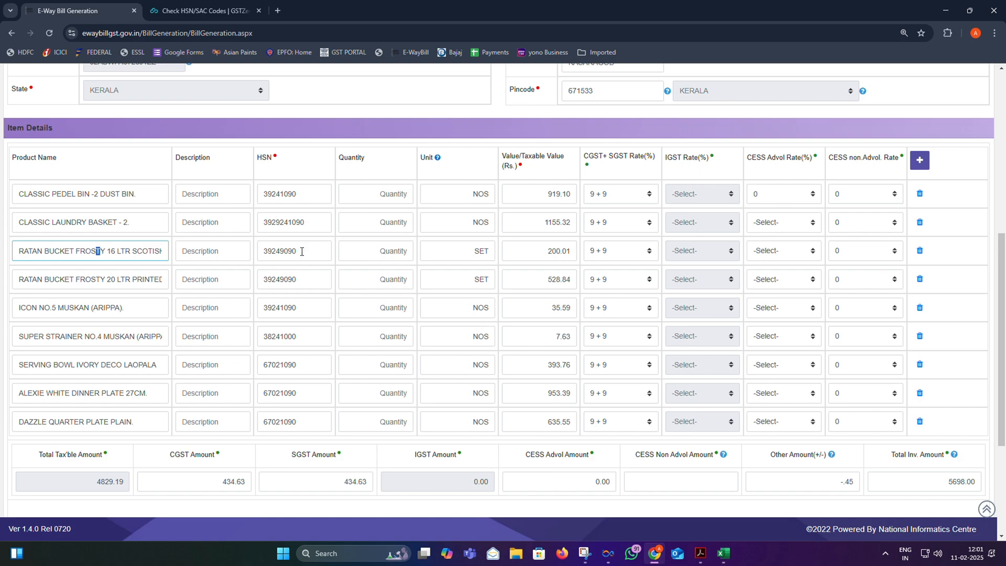
{"action": "scroll", "coordinate": [302, 251], "scroll_direction": "down", "scroll_amount": 4}
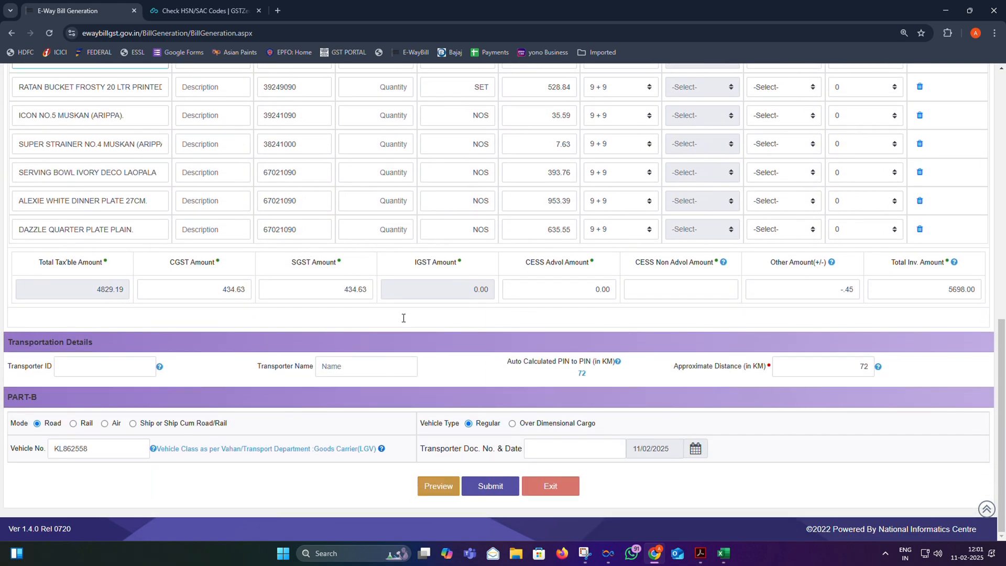
- Submit the e-way bill past both warning alerts to get the bill valid until 12/02/2025
{"action": "left_click", "coordinate": [491, 487]}
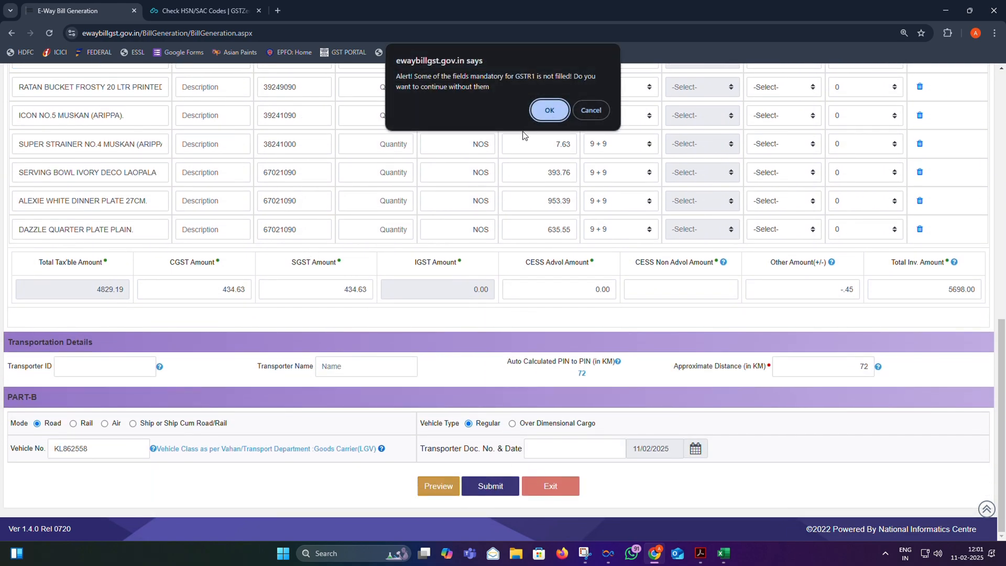
{"action": "left_click", "coordinate": [542, 112]}
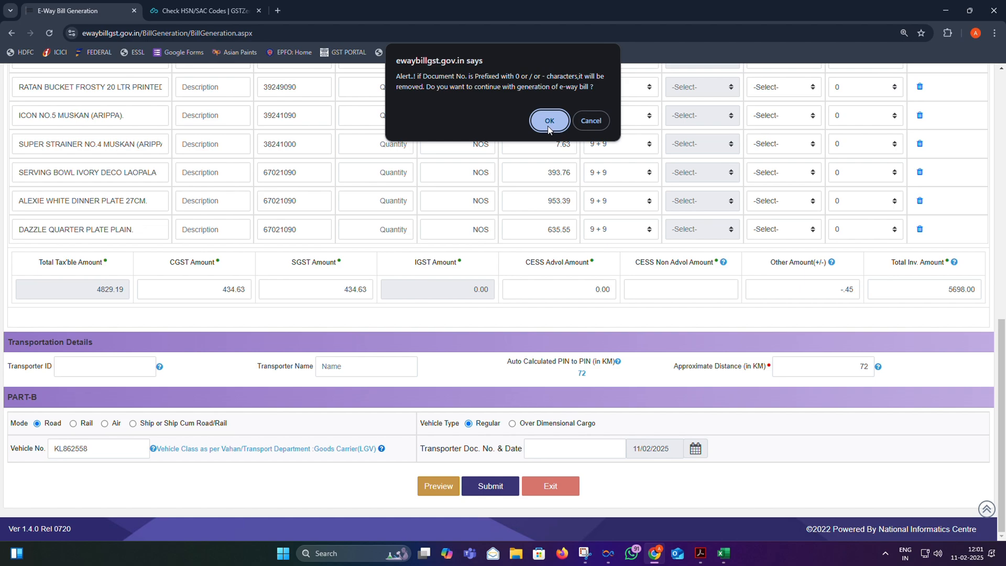
{"action": "left_click", "coordinate": [549, 125]}
{"action": "scroll", "coordinate": [465, 251], "scroll_direction": "down", "scroll_amount": 4}
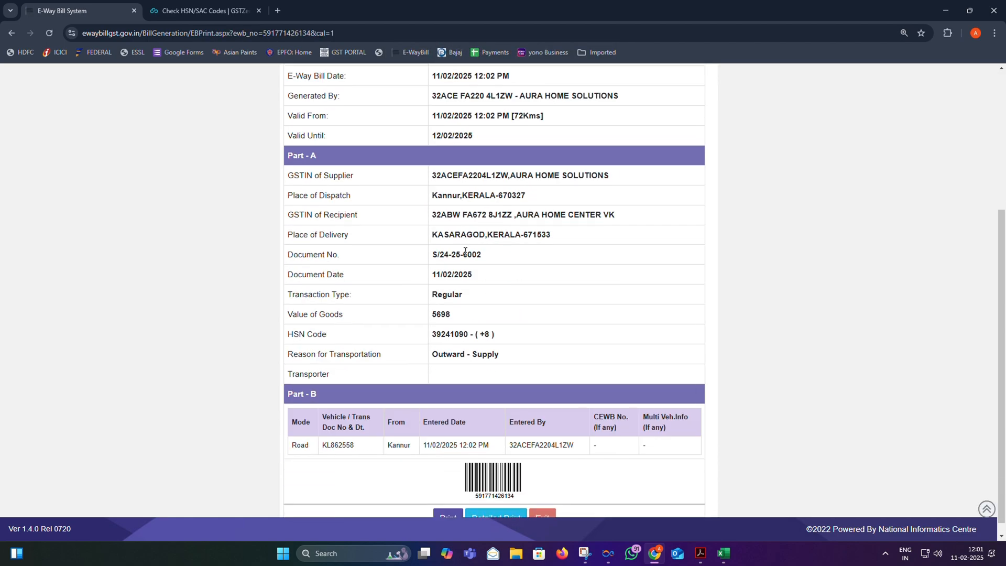
{"action": "scroll", "coordinate": [465, 252], "scroll_direction": "up", "scroll_amount": 2}
{"action": "scroll", "coordinate": [464, 250], "scroll_direction": "down", "scroll_amount": 2}
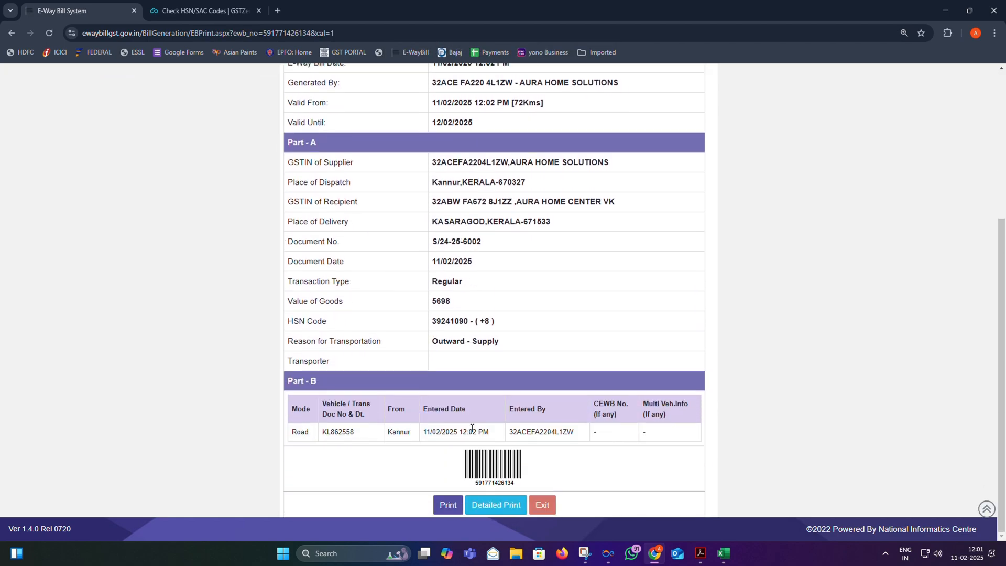
{"action": "scroll", "coordinate": [472, 429], "scroll_direction": "up", "scroll_amount": 3}
{"action": "key", "text": "ctrl+minus"}
{"action": "key", "text": "ctrl+minus"}
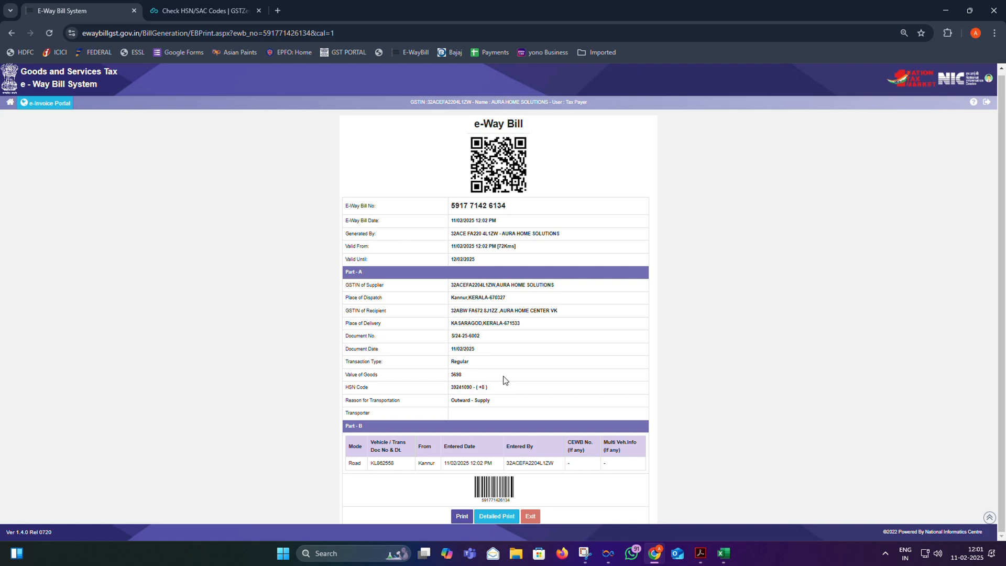
- Open the Detailed Print of the e-way bill and preview it, cancelling the print dialog
{"action": "left_click", "coordinate": [496, 517]}
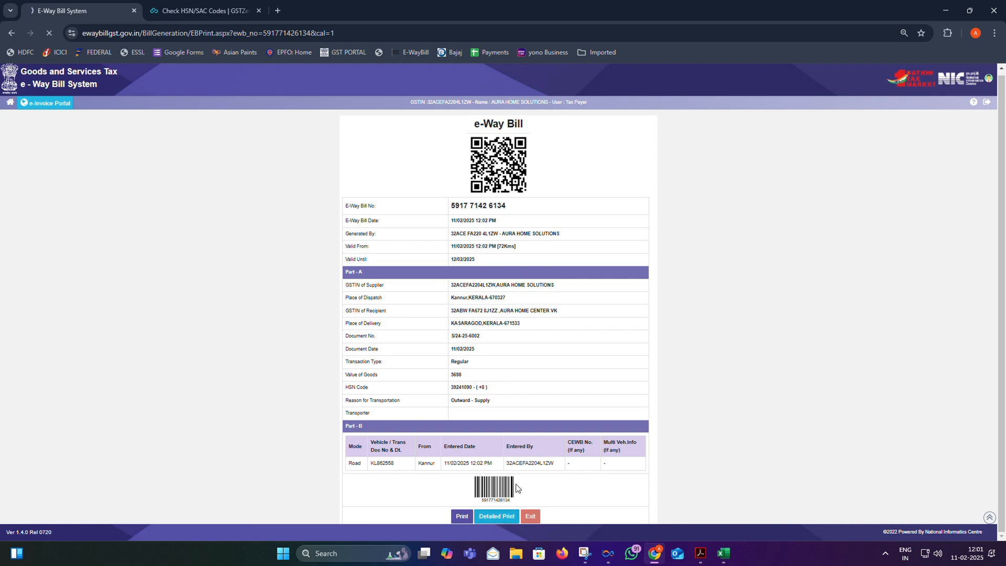
{"action": "scroll", "coordinate": [529, 316], "scroll_direction": "down", "scroll_amount": 5}
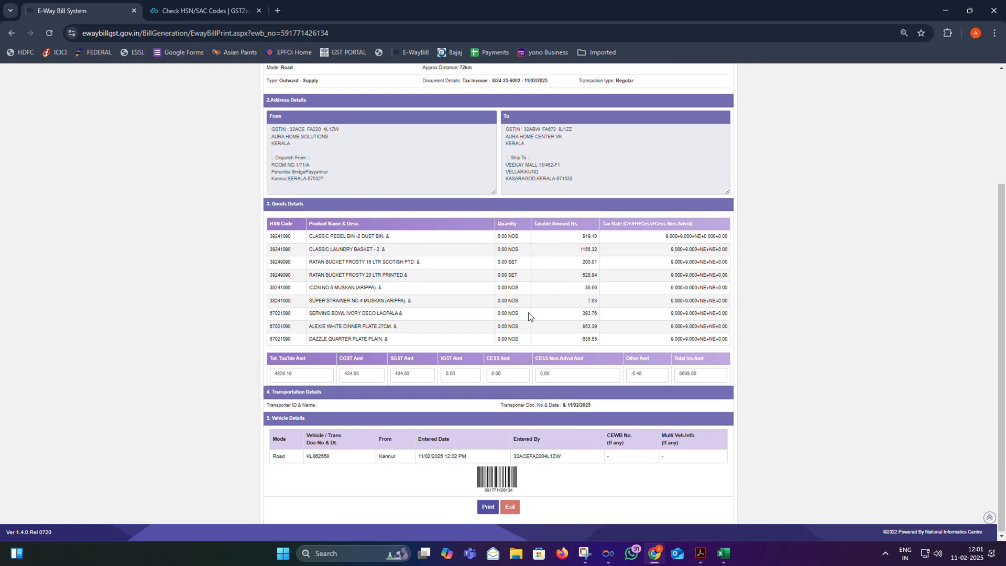
{"action": "key", "text": "ctrl+p"}
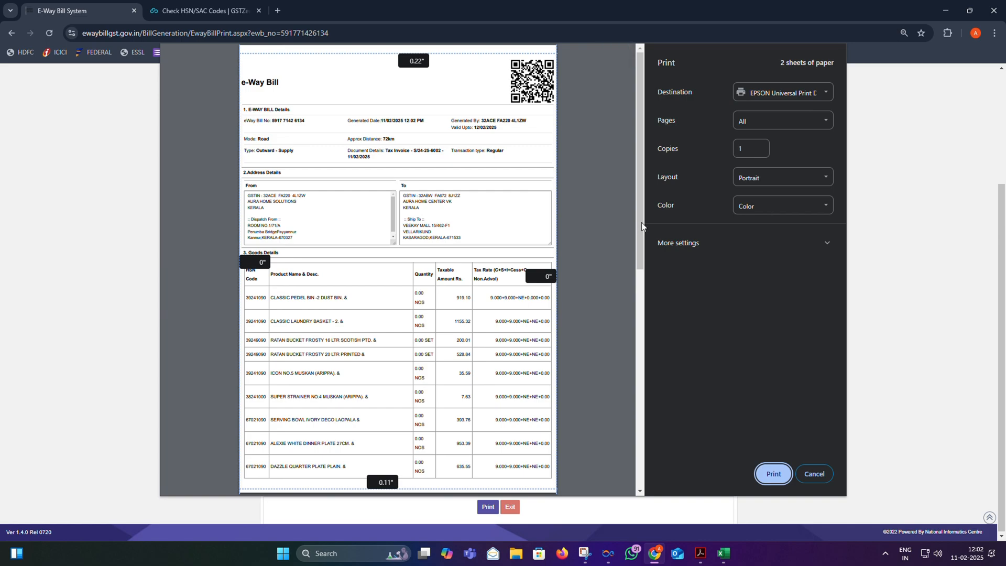
{"action": "left_click_drag", "start_coordinate": [643, 227], "coordinate": [641, 154]}
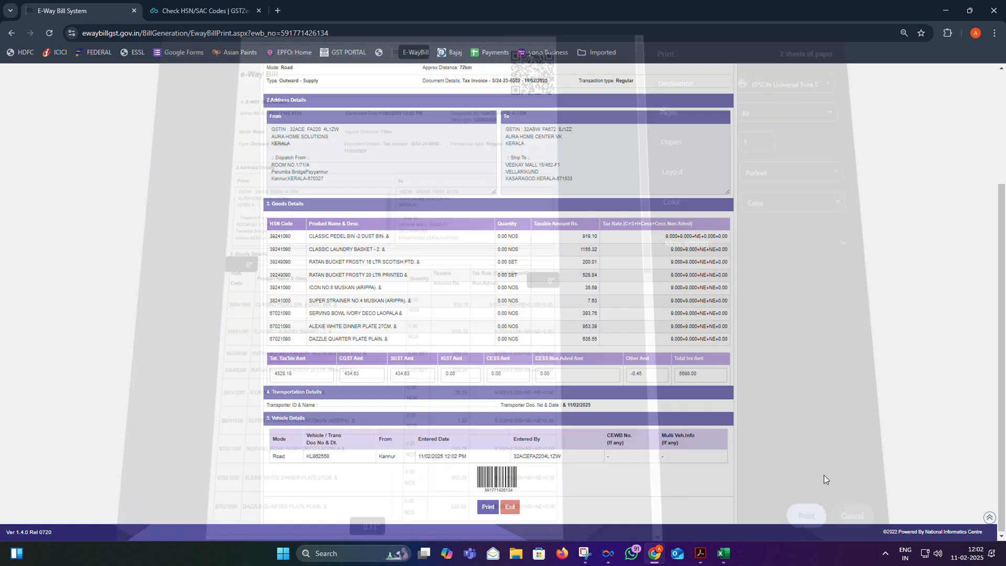
{"action": "left_click", "coordinate": [822, 474]}
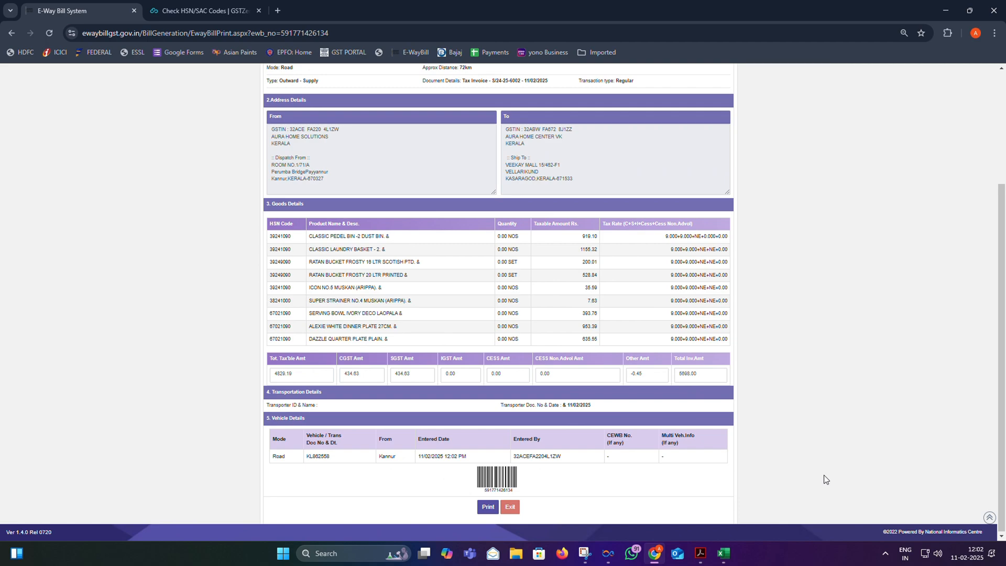
{"action": "scroll", "coordinate": [823, 474], "scroll_direction": "up", "scroll_amount": 3}
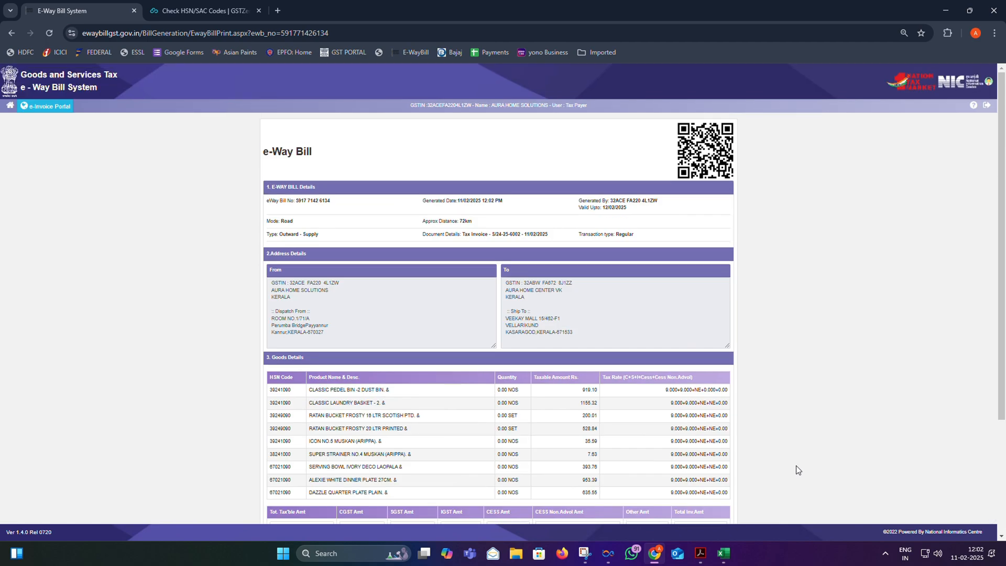